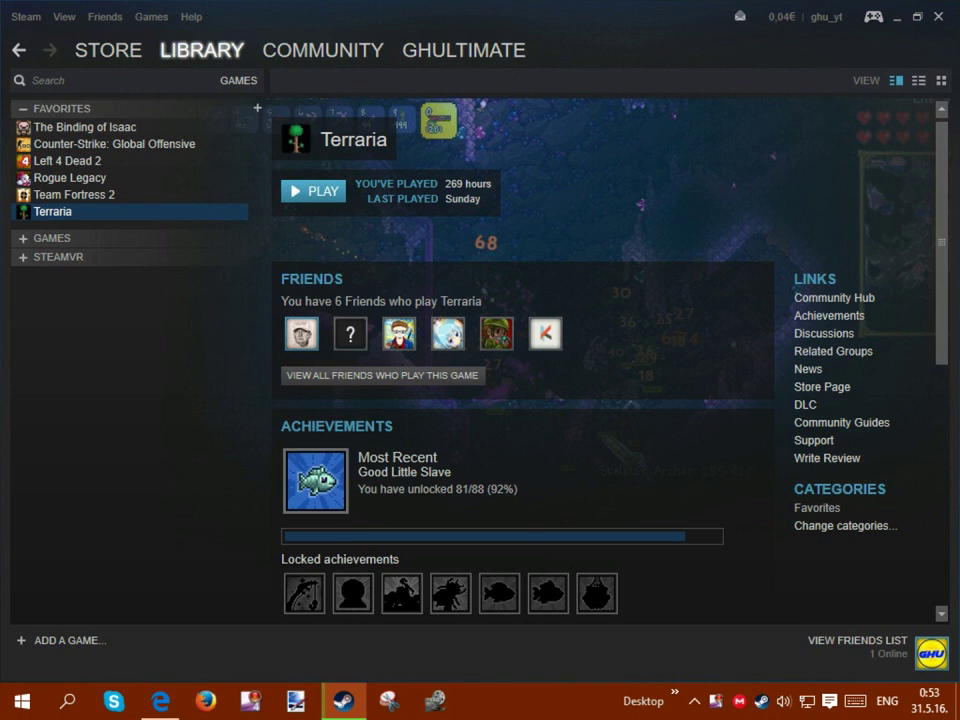
Examine Terraria's store page for its controller support, including the listed game features, and return to the library
left_click(821, 387)
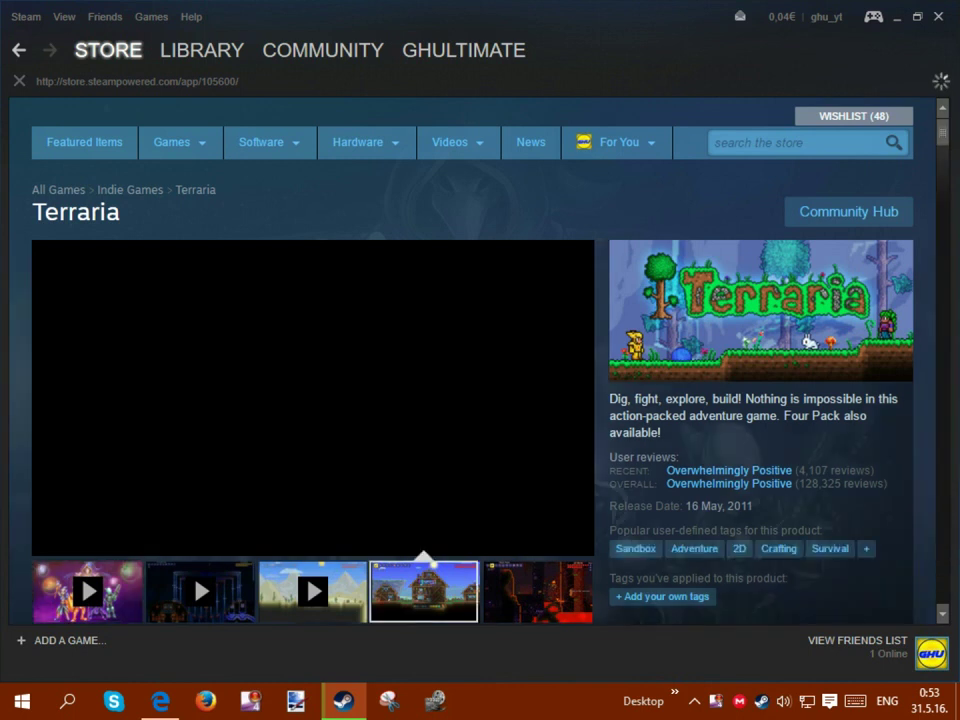
scroll(145, 430, "down", 3)
scroll(145, 324, "down", 15)
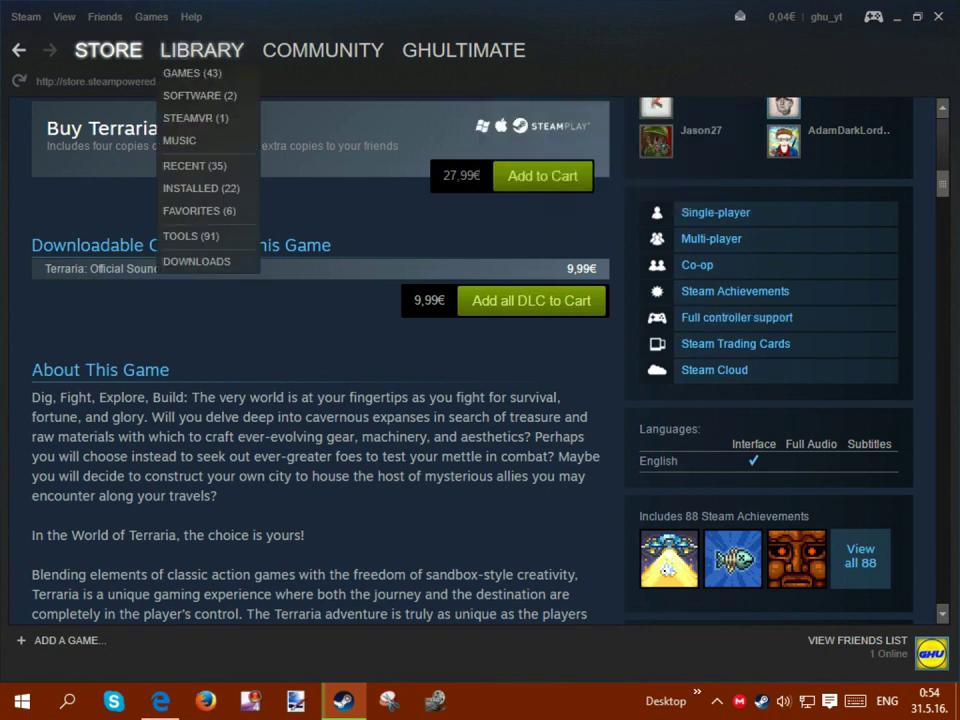
left_click(201, 50)
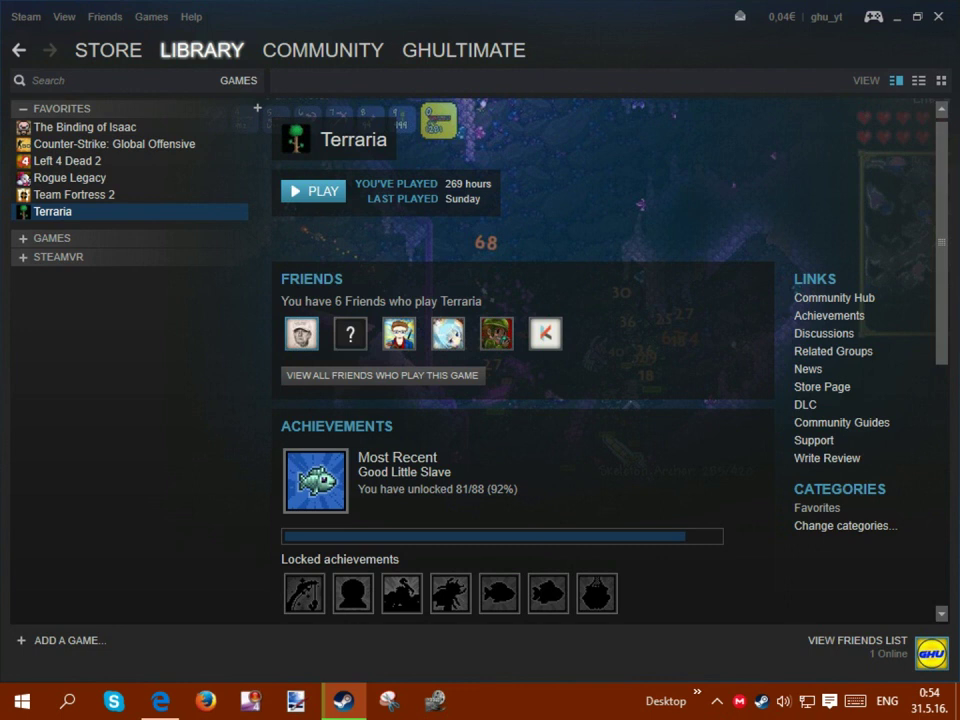
Switch to the Edge browser and open the x360ce.com website
left_click(160, 701)
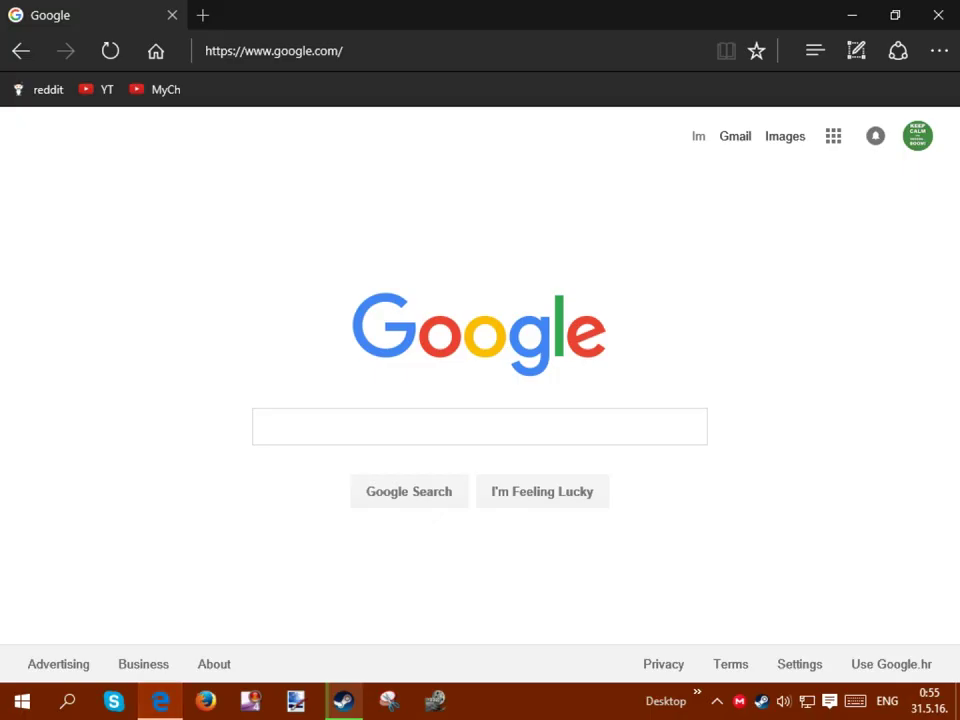
key("ctrl+l")
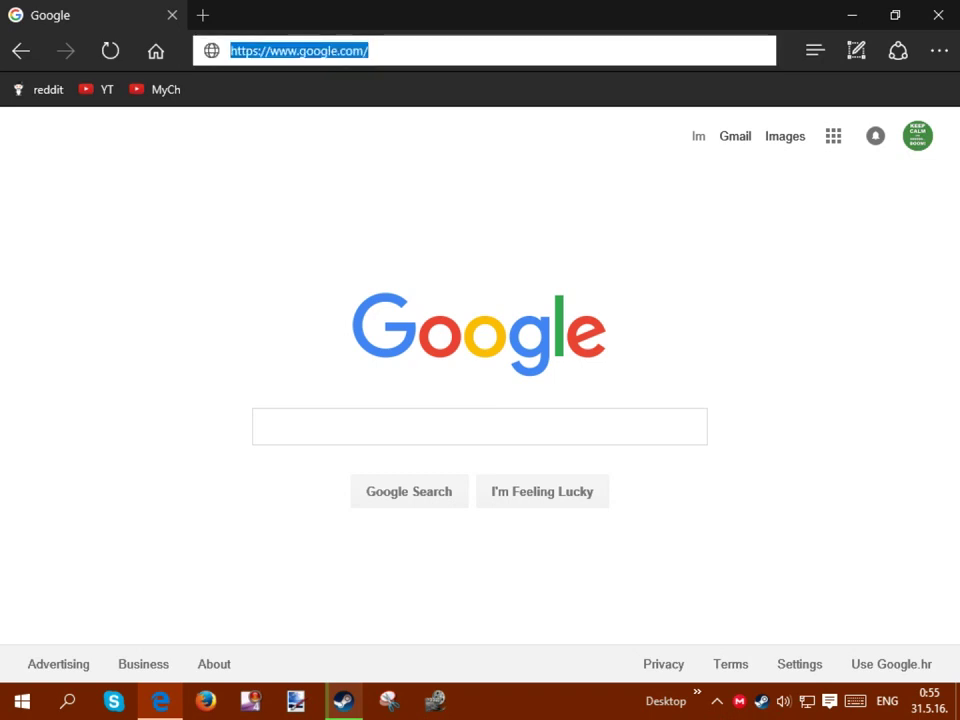
type("x360ce")
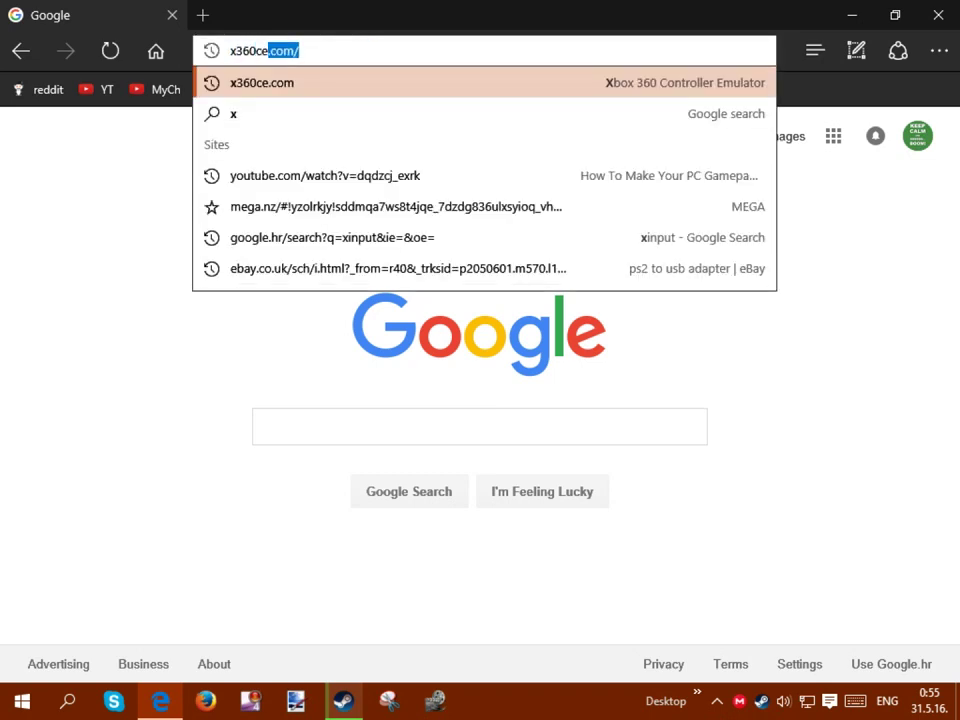
key("Return")
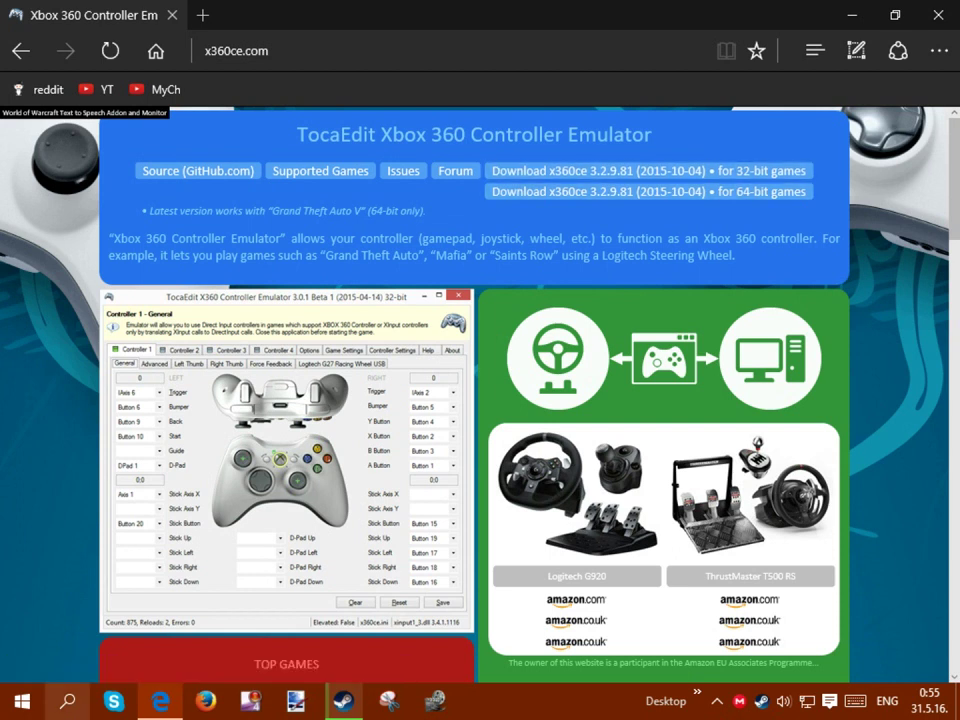
Check the system type in the Windows System information and return to the x360ce website in Edge
right_click(20, 700)
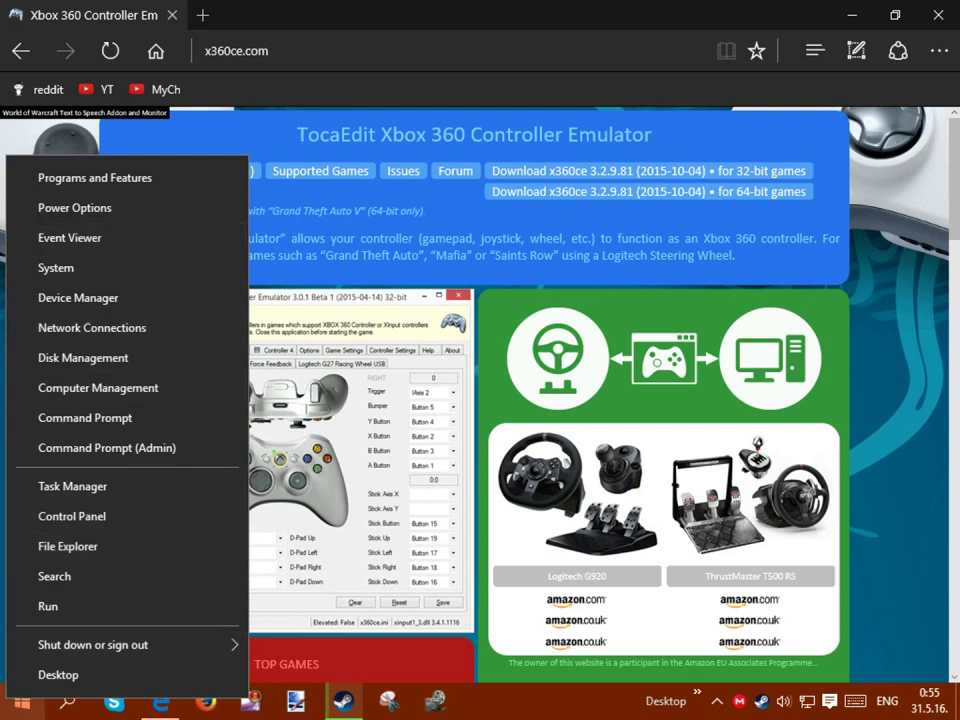
left_click(56, 268)
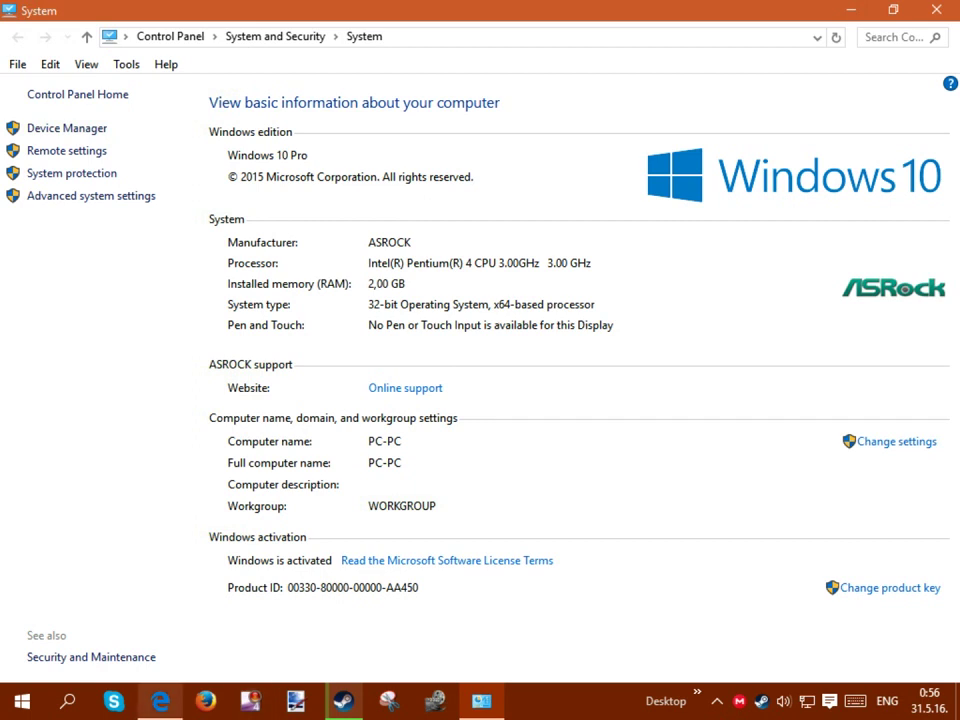
left_click(160, 701)
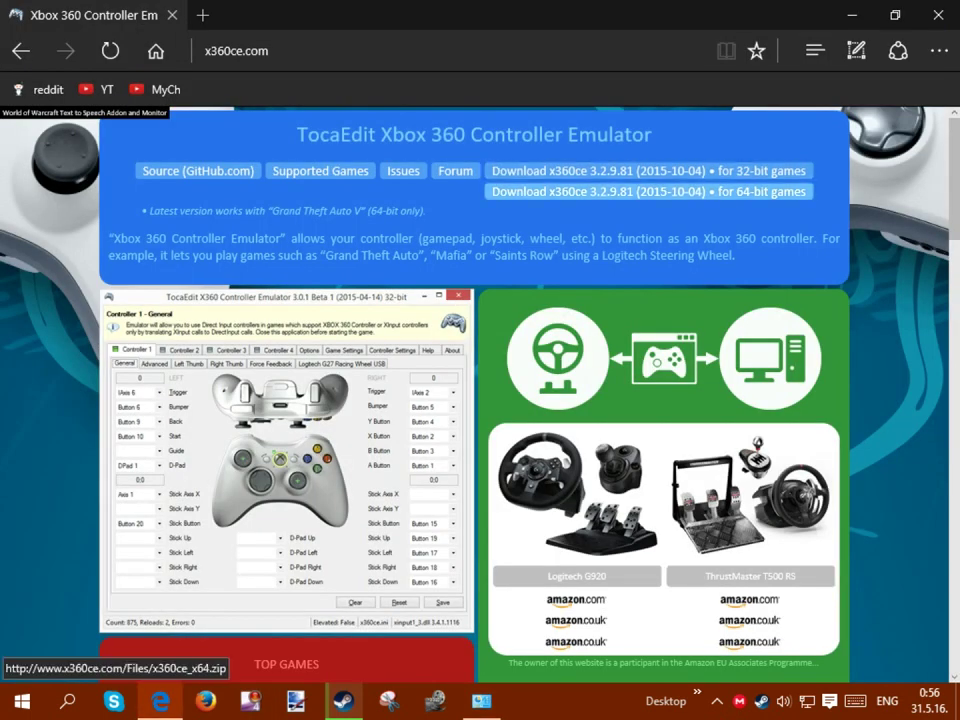
Download x360ce 3.2.9.81 for 32-bit games, open the downloaded archive in WinRAR and dismiss the licence reminder
left_click(648, 191)
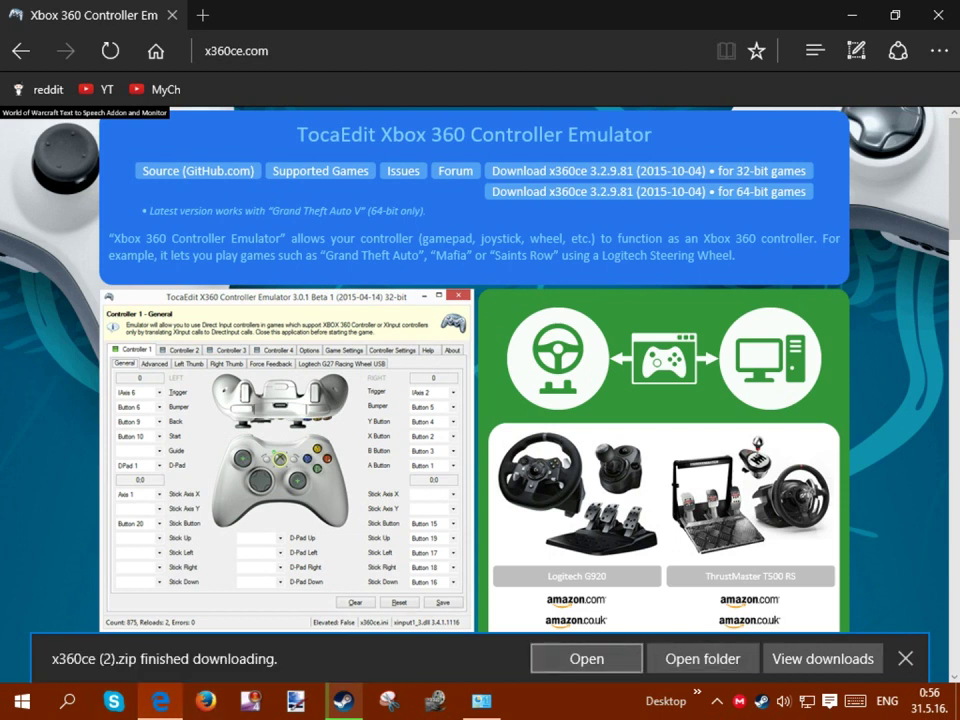
left_click(586, 658)
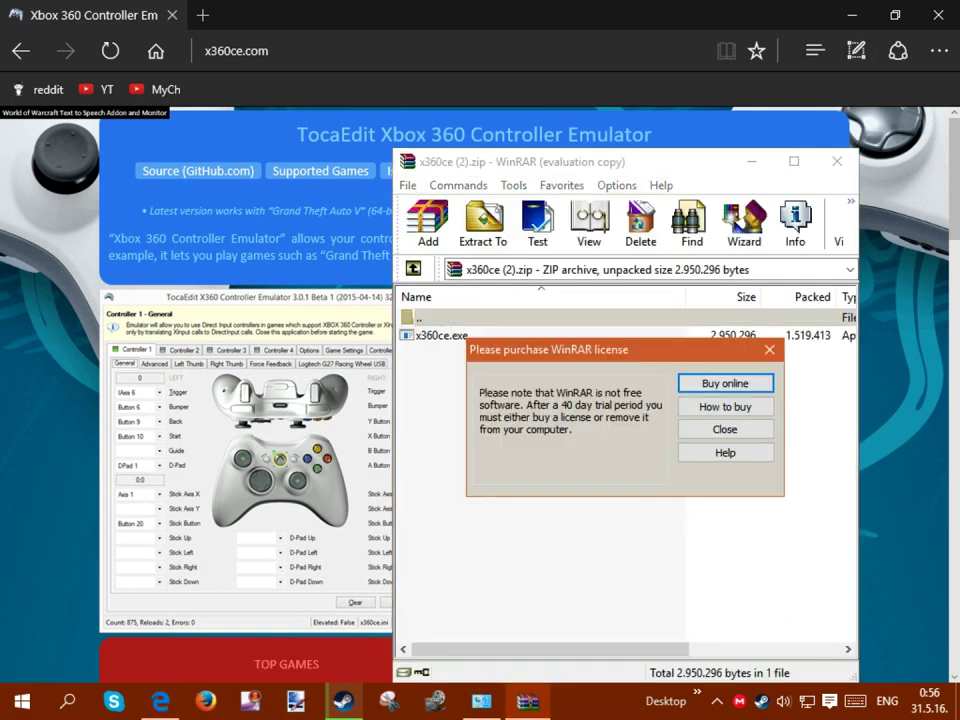
key("Tab")
key("Tab")
key("Return")
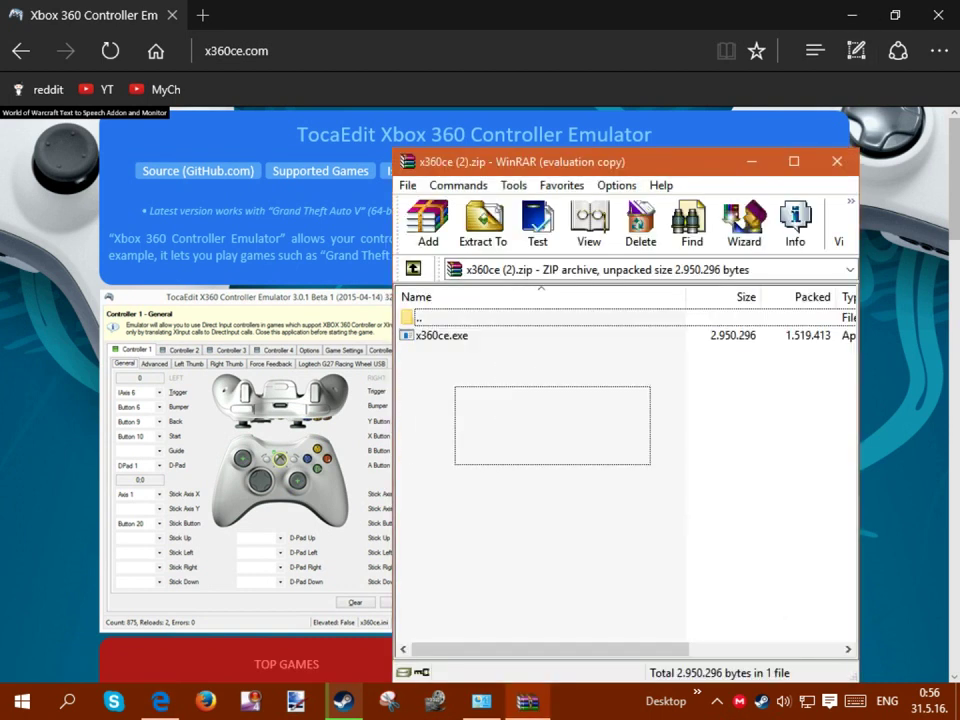
left_click_drag(650, 464, 678, 411)
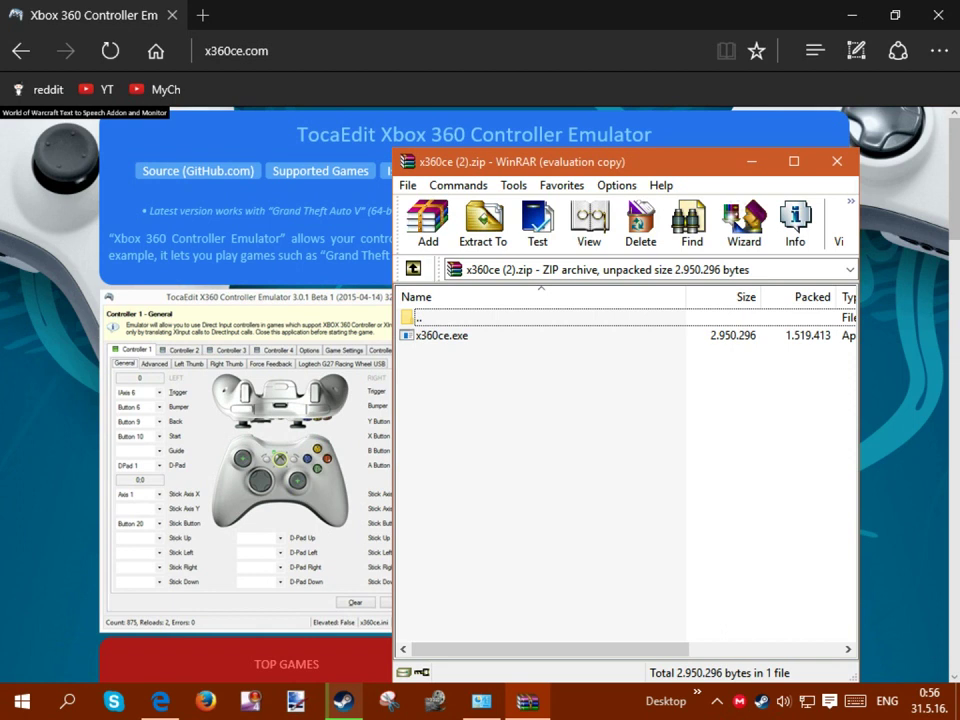
Switch to Steam, open Terraria's local files folder from the game's properties and close the properties window
left_click(342, 701)
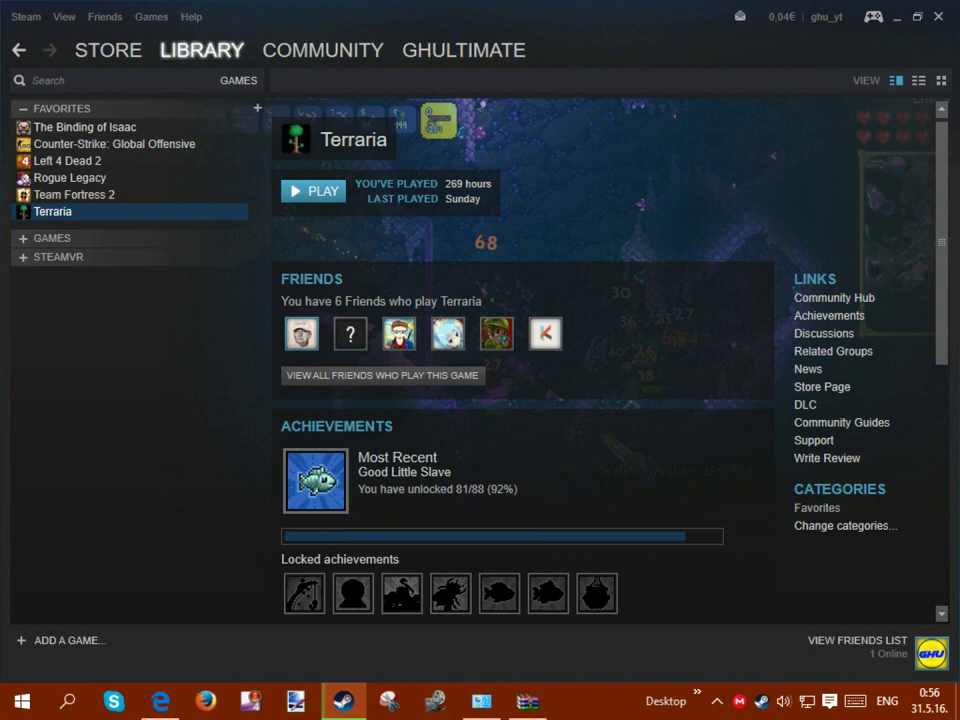
right_click(56, 212)
left_click(118, 394)
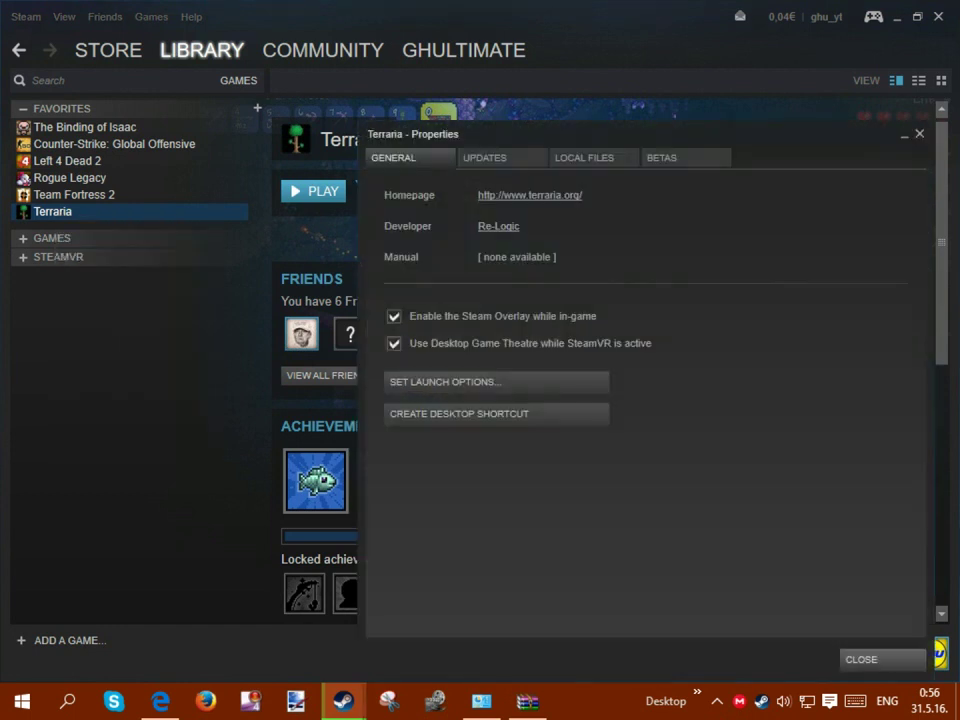
left_click(594, 157)
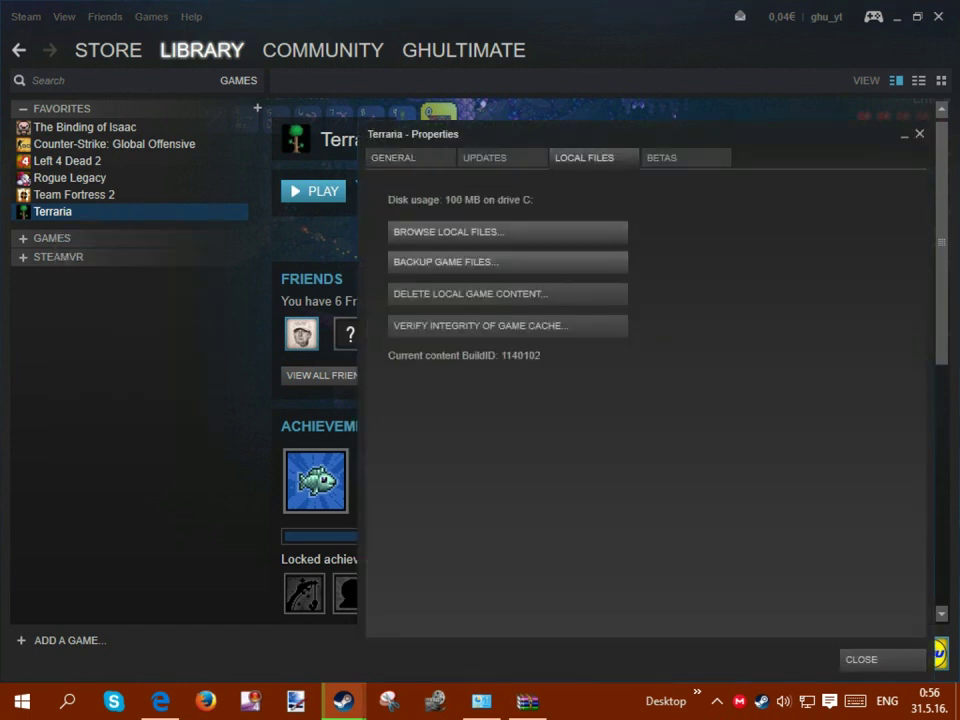
left_click(450, 232)
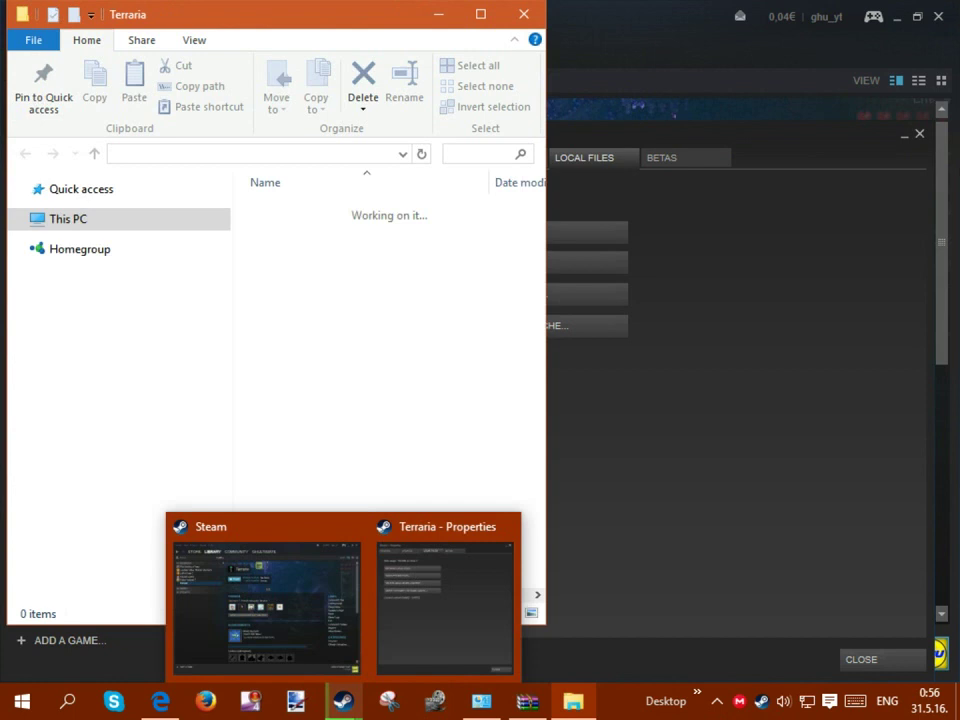
left_click(236, 605)
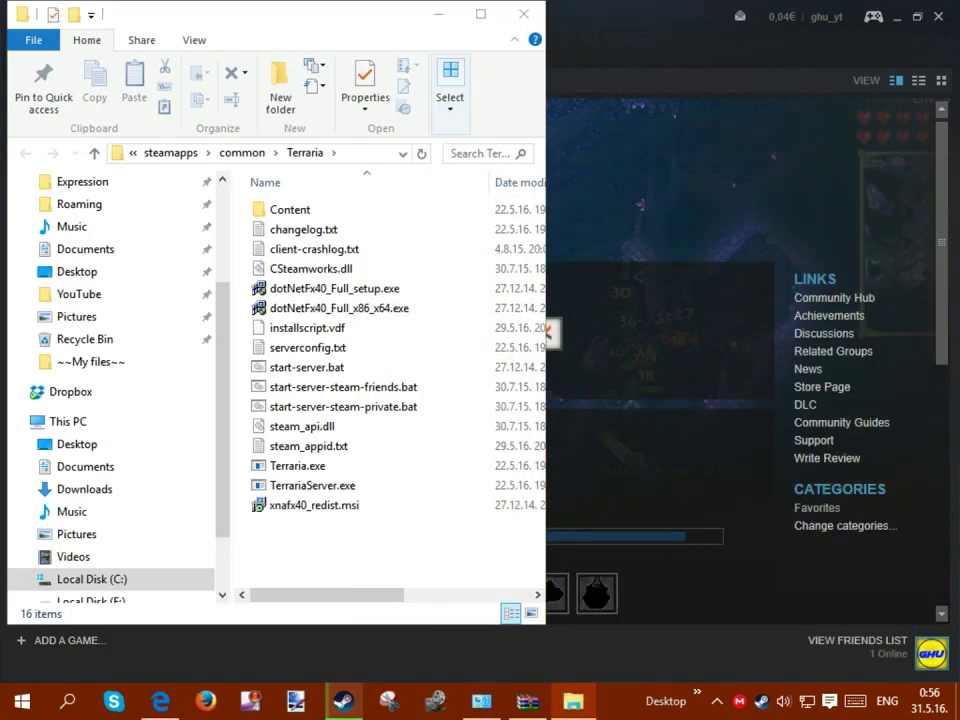
Copy the full path of the Terraria folder in File Explorer
mouse_move(328, 562)
left_mouse_down()
mouse_move(304, 503)
mouse_move(422, 192)
mouse_move(390, 221)
mouse_move(378, 195)
mouse_move(545, 416)
mouse_move(545, 562)
mouse_move(234, 521)
mouse_move(330, 560)
left_mouse_up()
left_click(398, 153)
key("ctrl+c")
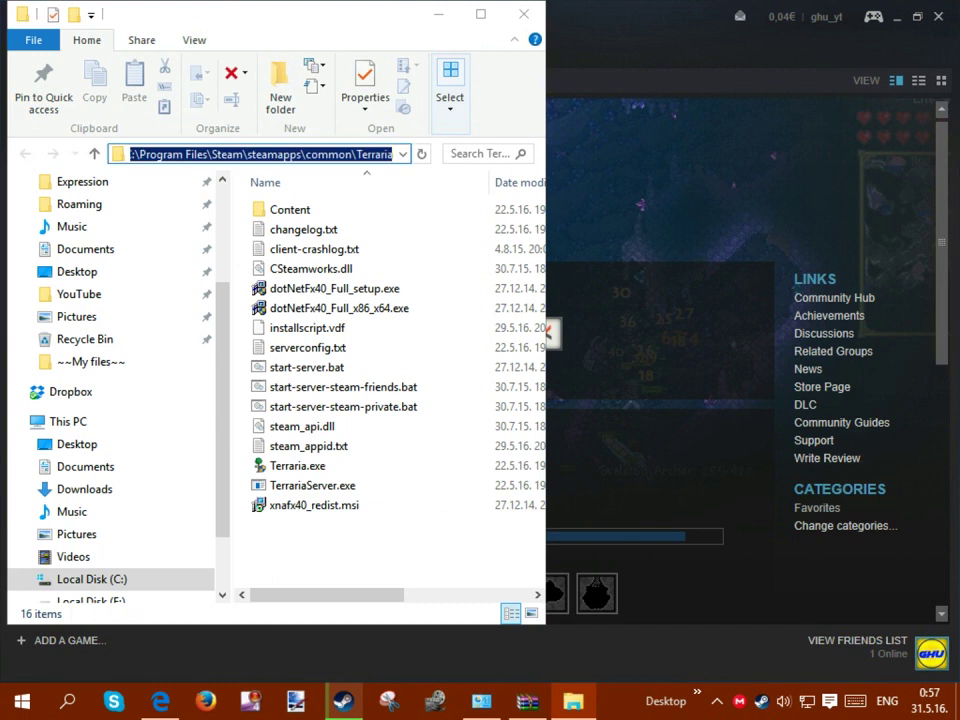
Extract the x360ce archive in WinRAR to C:\Program Files\Steam\steamapps\common\Terraria and close the archive
left_click(528, 700)
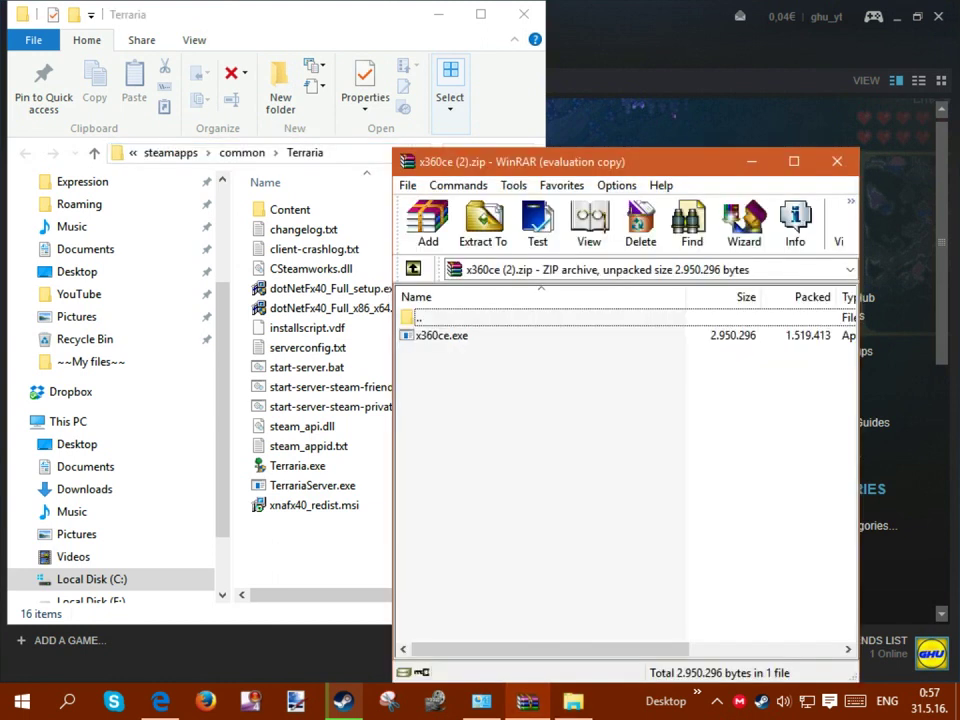
left_click(484, 225)
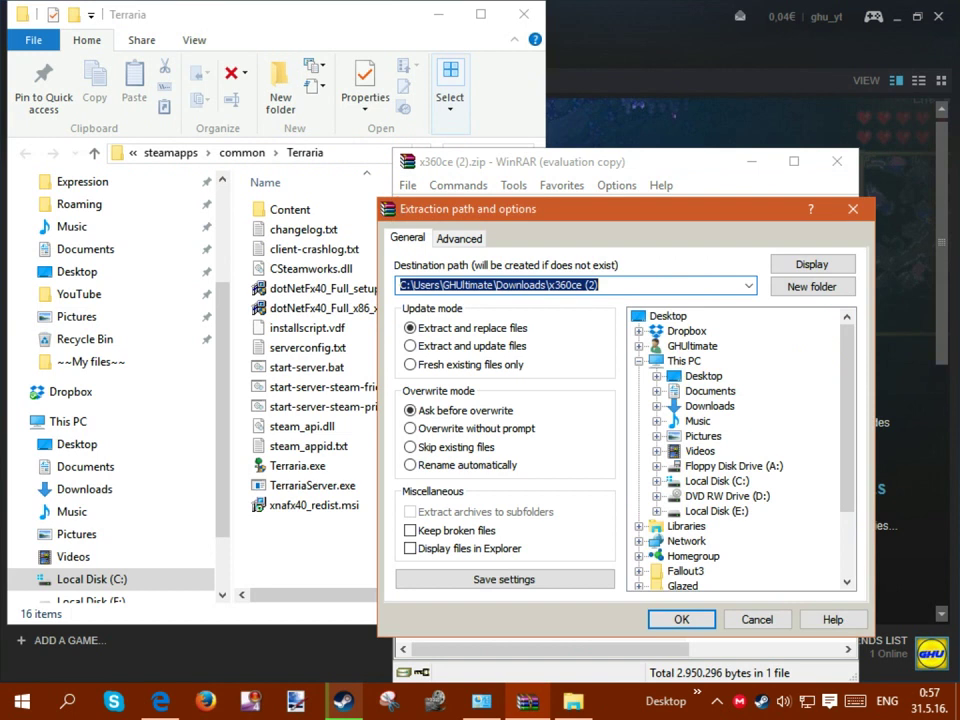
key("ctrl+v")
key("ctrl+a")
key("ctrl+v")
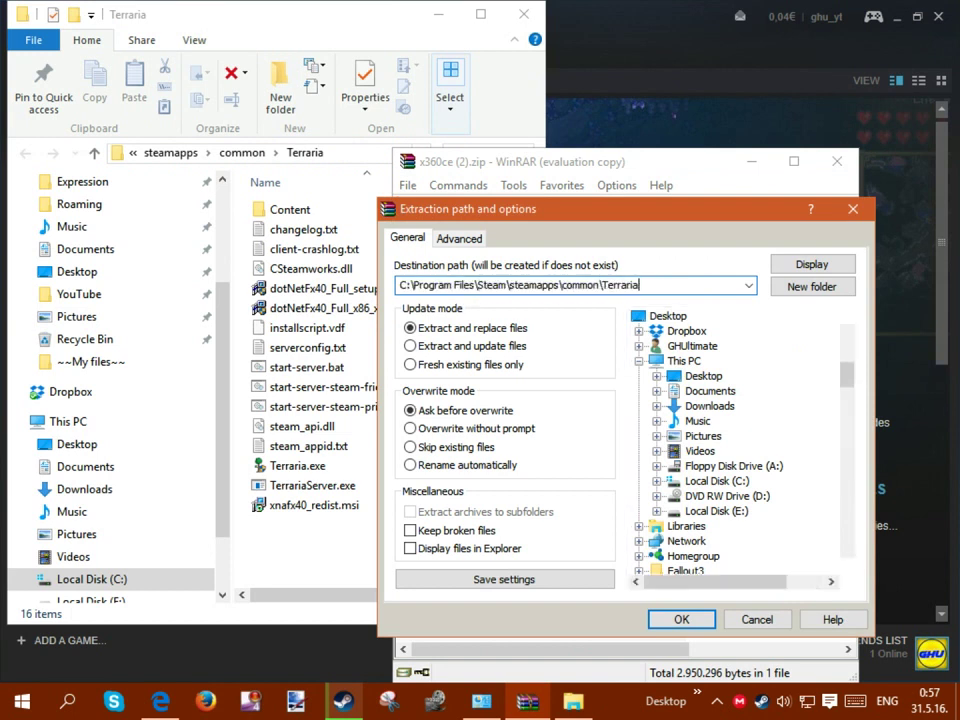
key("ctrl+x")
left_click_drag(639, 285, 398, 285)
key("ctrl+v")
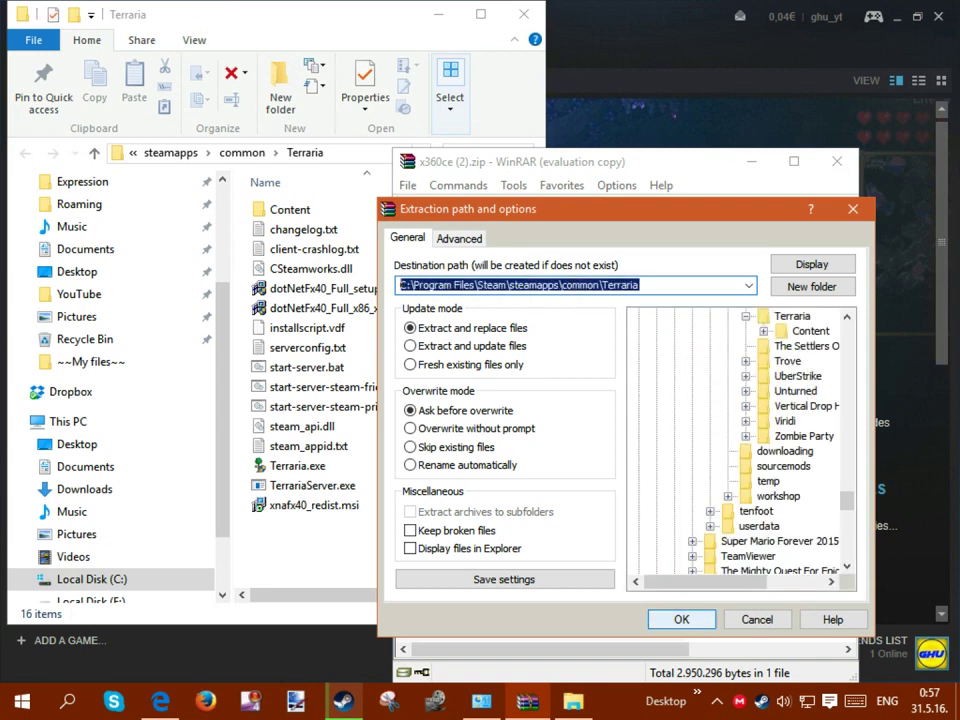
left_click(681, 619)
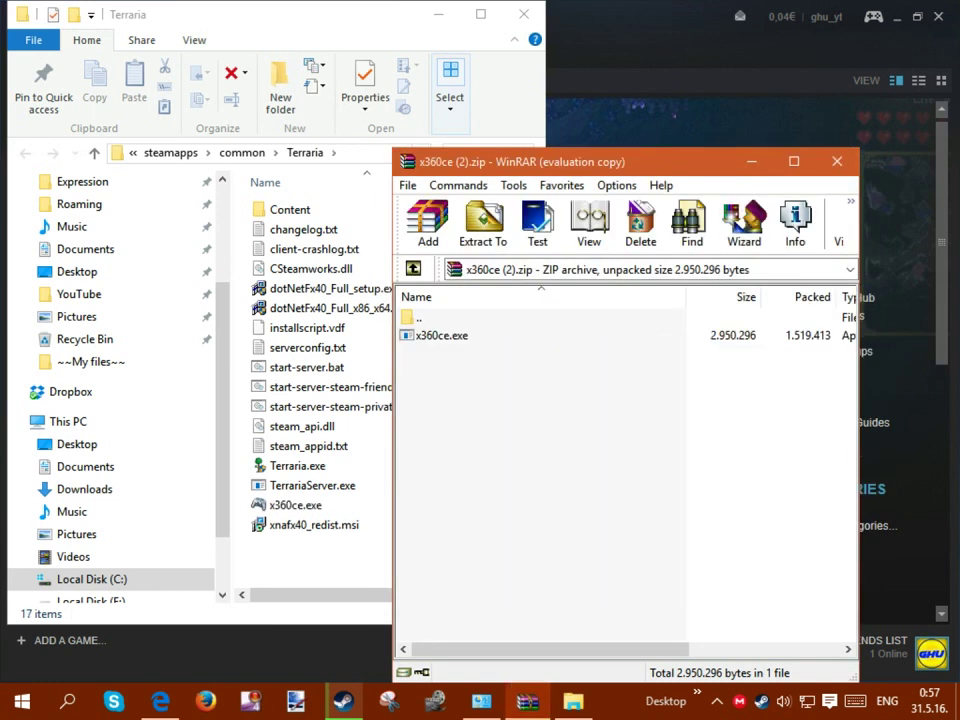
left_click(837, 161)
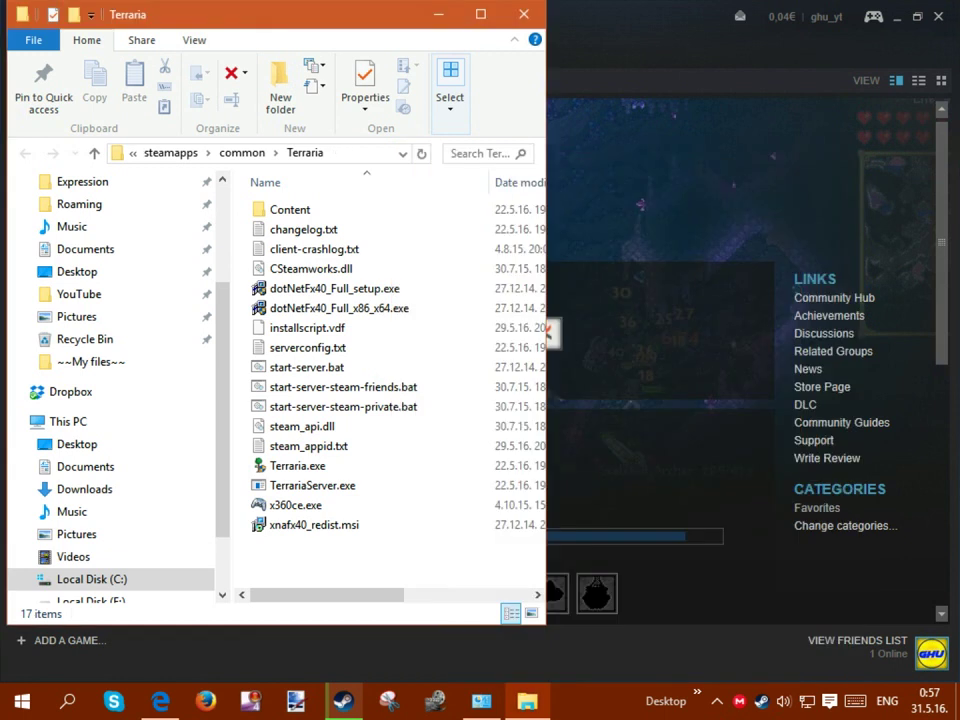
Run x360ce.exe from the Terraria folder and create the missing xinput1_3.dll file
left_click(305, 504)
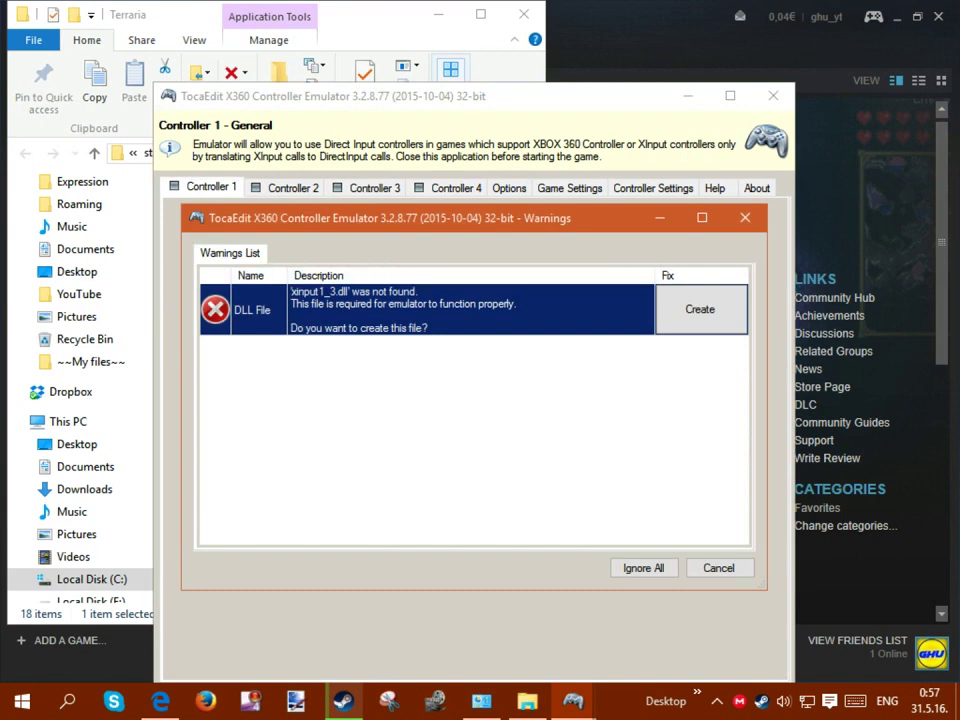
left_click(700, 309)
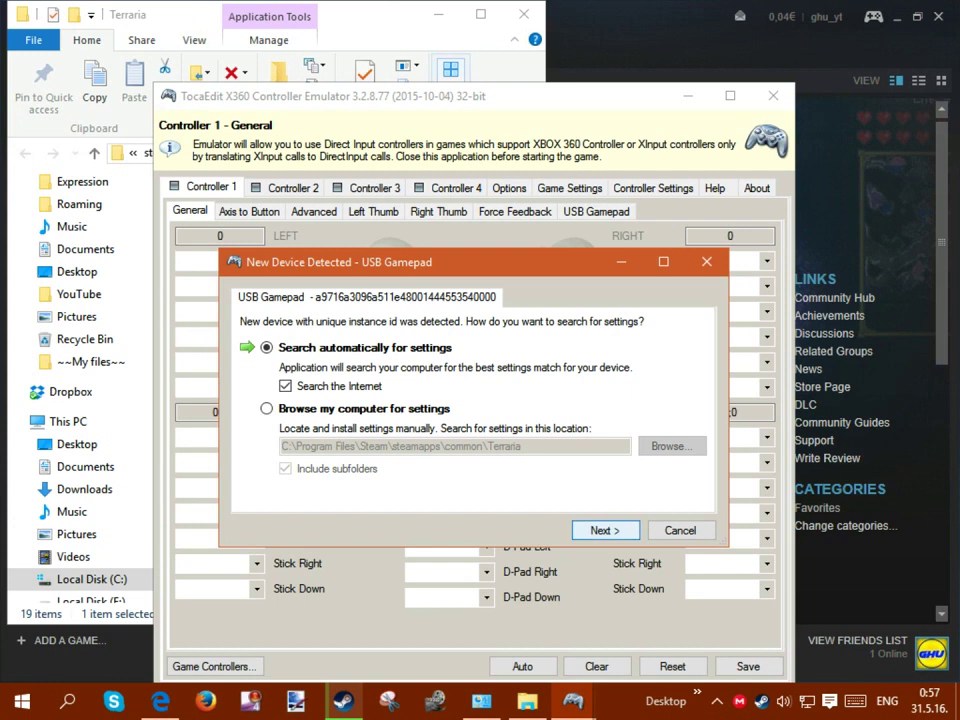
Search automatically, including the Internet, for USB Gamepad settings, load the dotNetFx40_Full_x86_x64.exe configuration, and close the emulator and the game folder
left_click(605, 530)
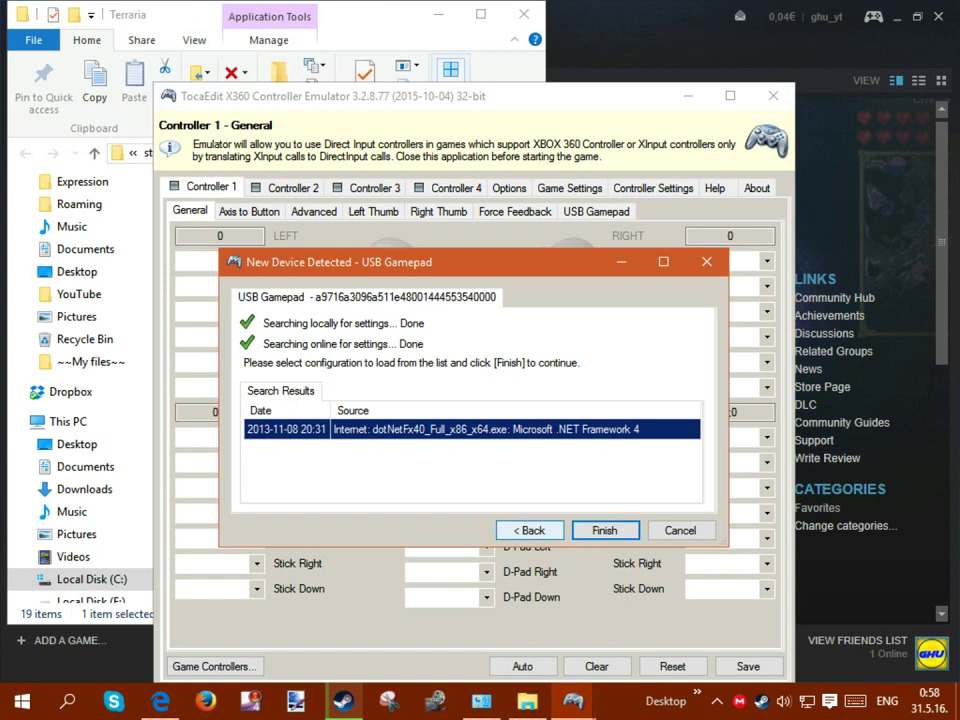
key("Return")
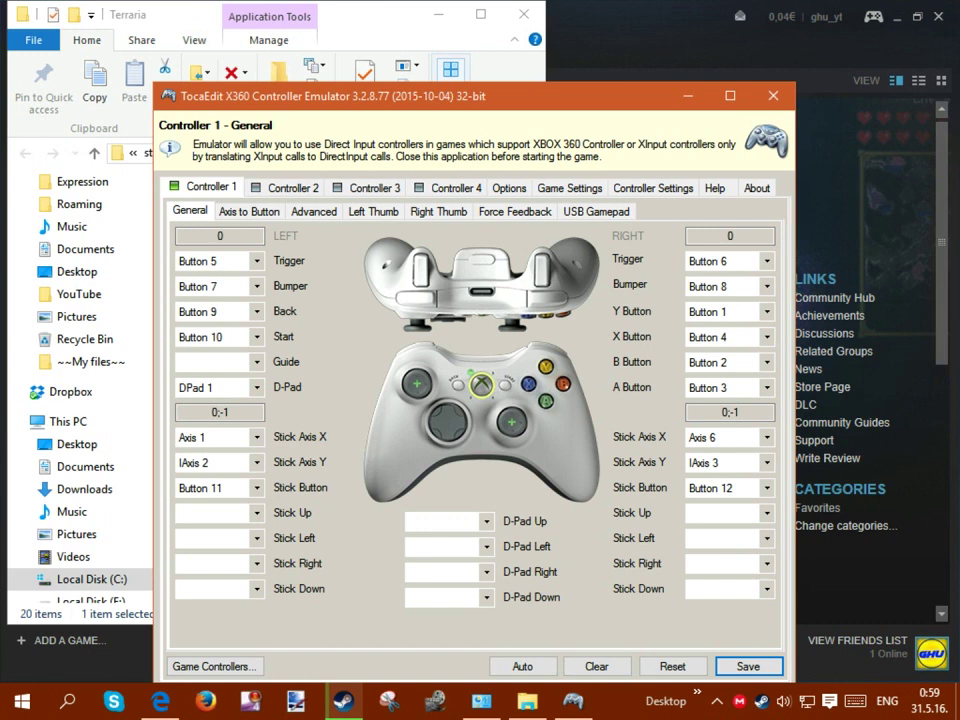
left_click(772, 95)
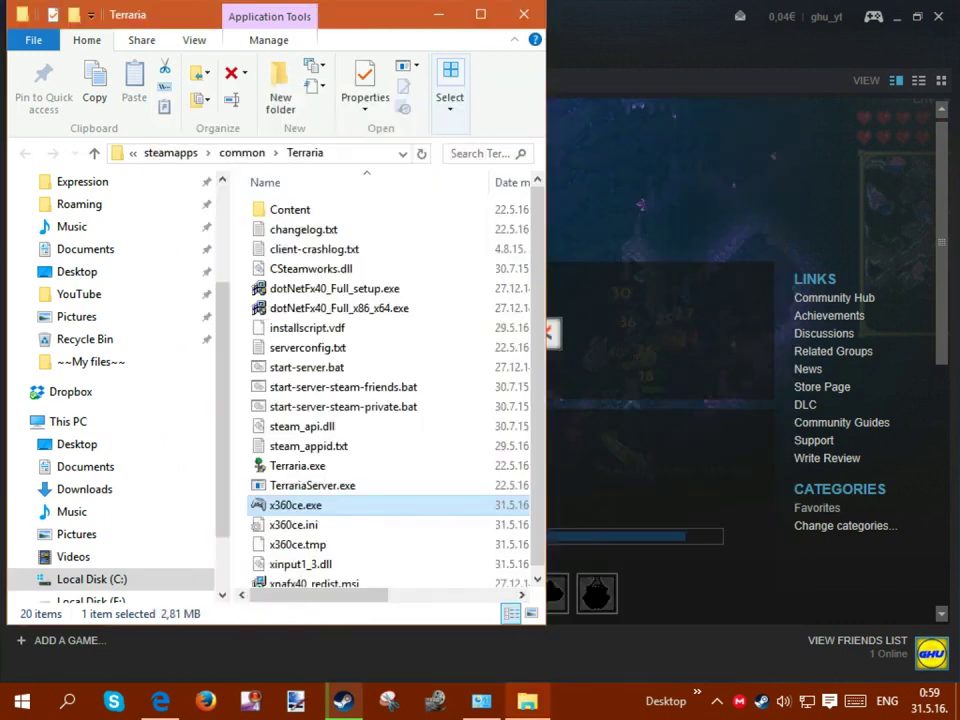
key("alt+F4")
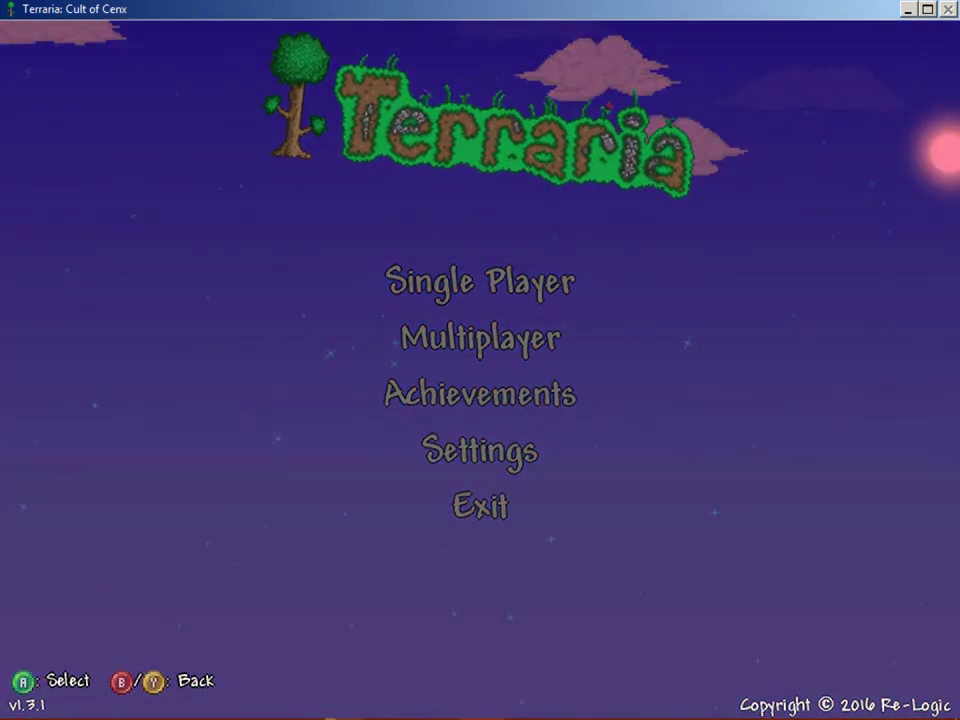
Switch to Terraria, test moving through the main menu options and open Single Player
key("Down")
key("Down")
key("Up")
key("Up")
key("Up")
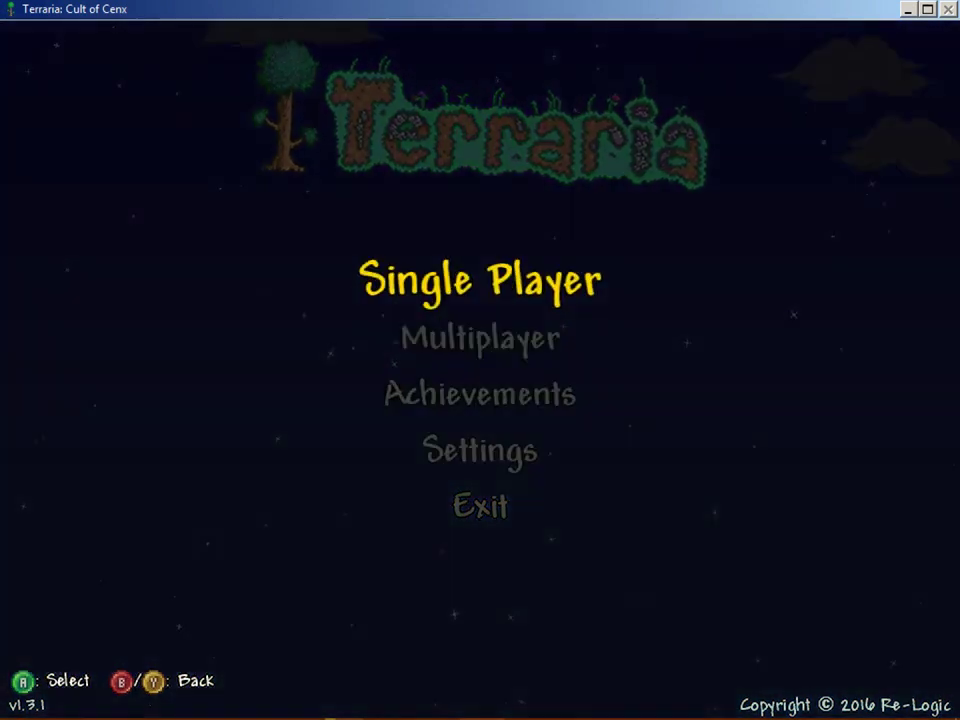
key("Down")
key("Down")
key("Up")
key("Up")
key("Return")
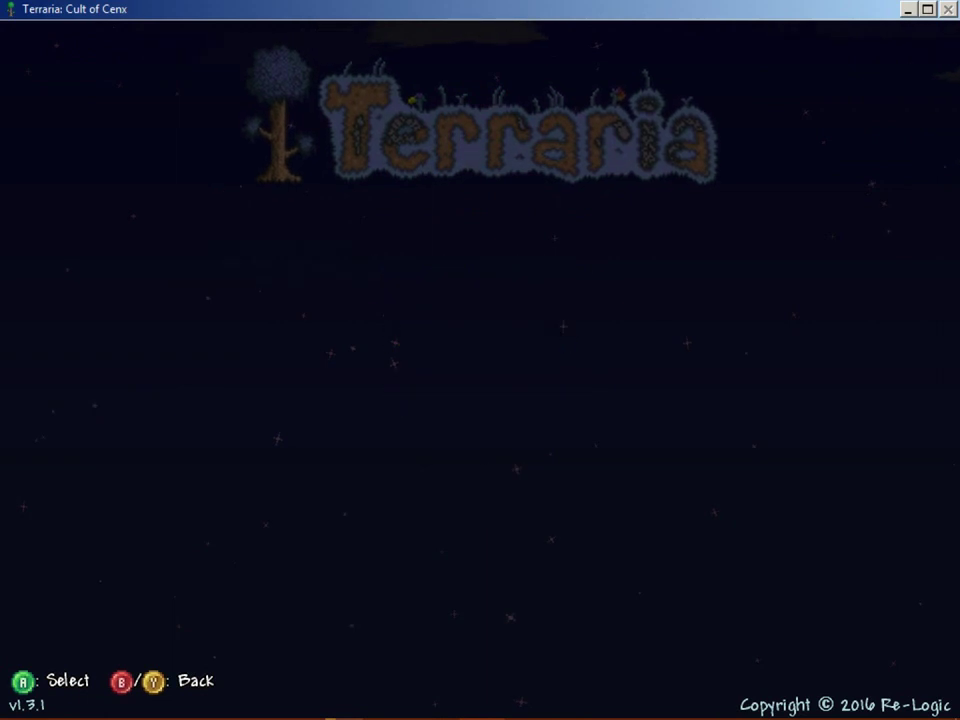
Choose The Guy as the player and load a world to enter the game
key("Down")
key("Down")
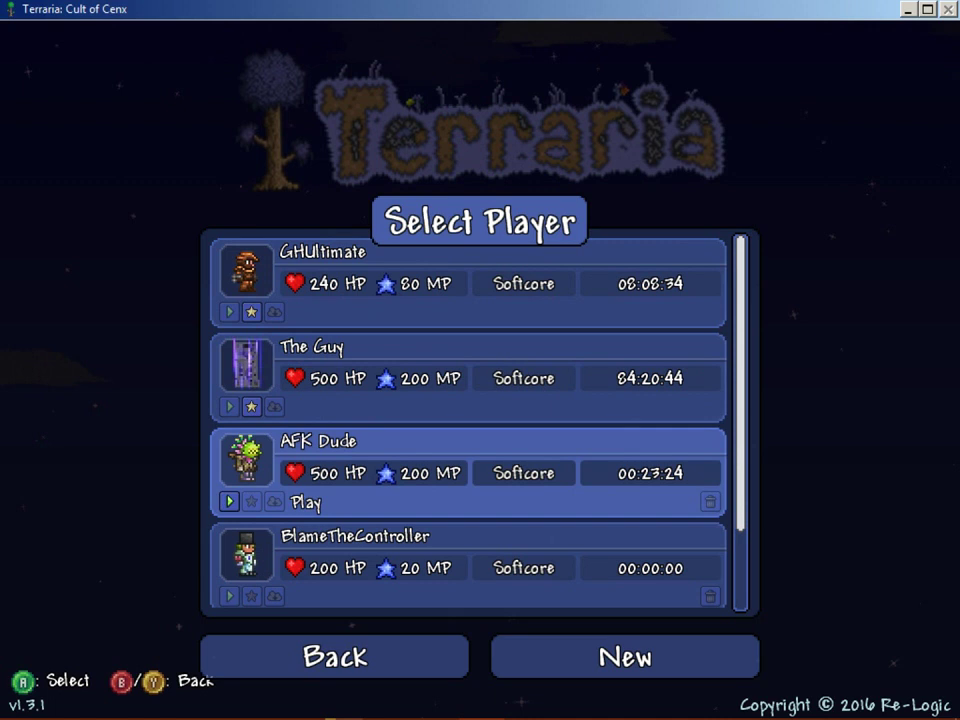
key("Up")
key("Down")
key("Up")
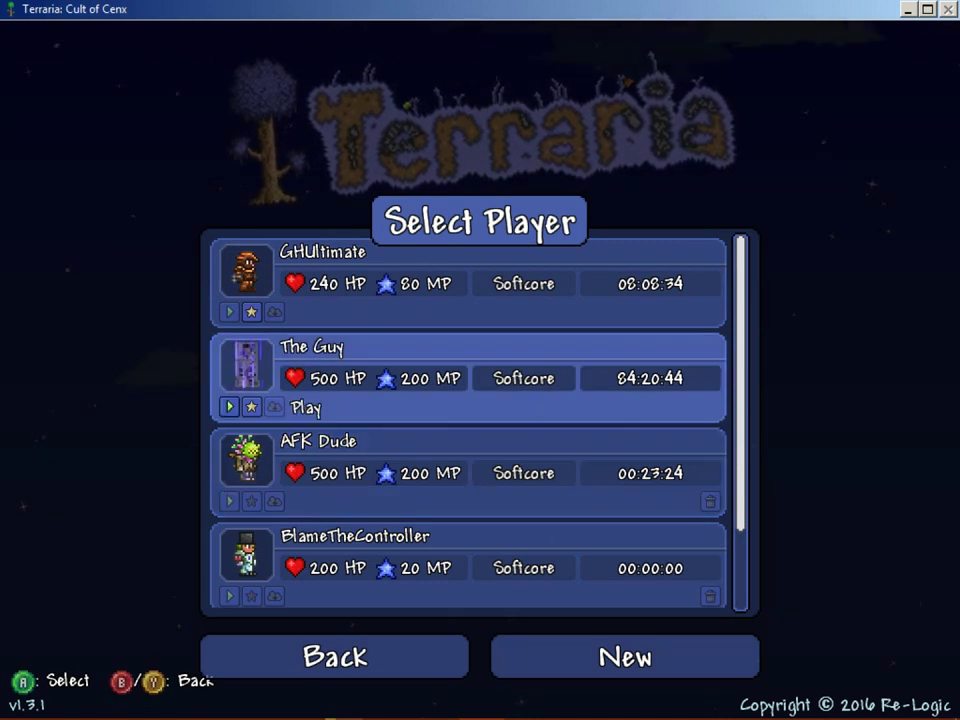
key("Return")
key("Return")
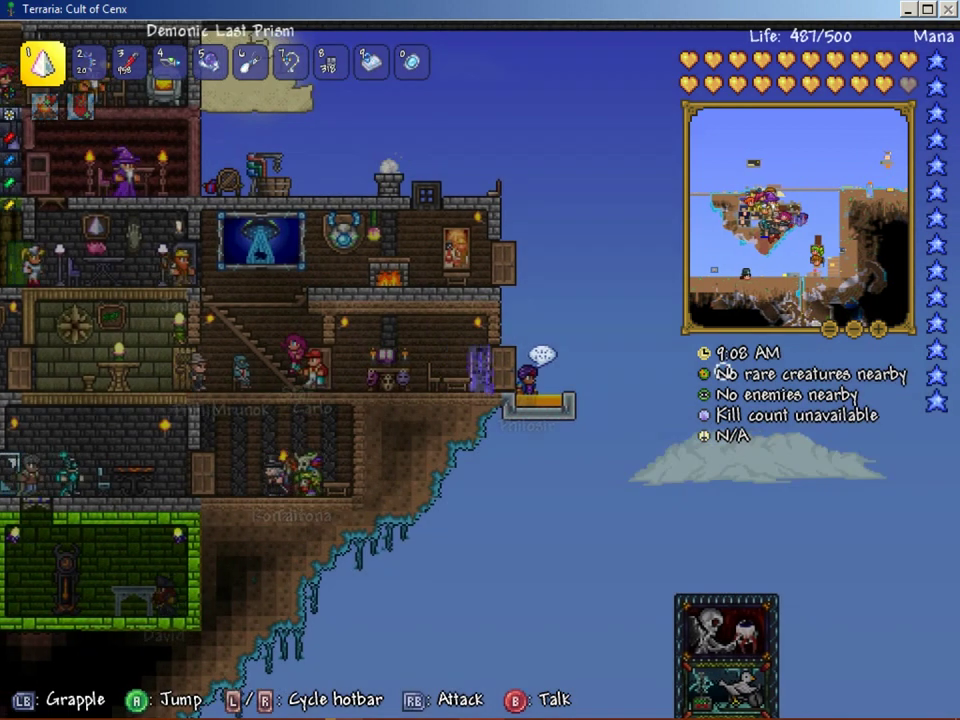
Test movement and jumping by flying the character above the floating base in both directions
key("d")
key("space")
key("a")
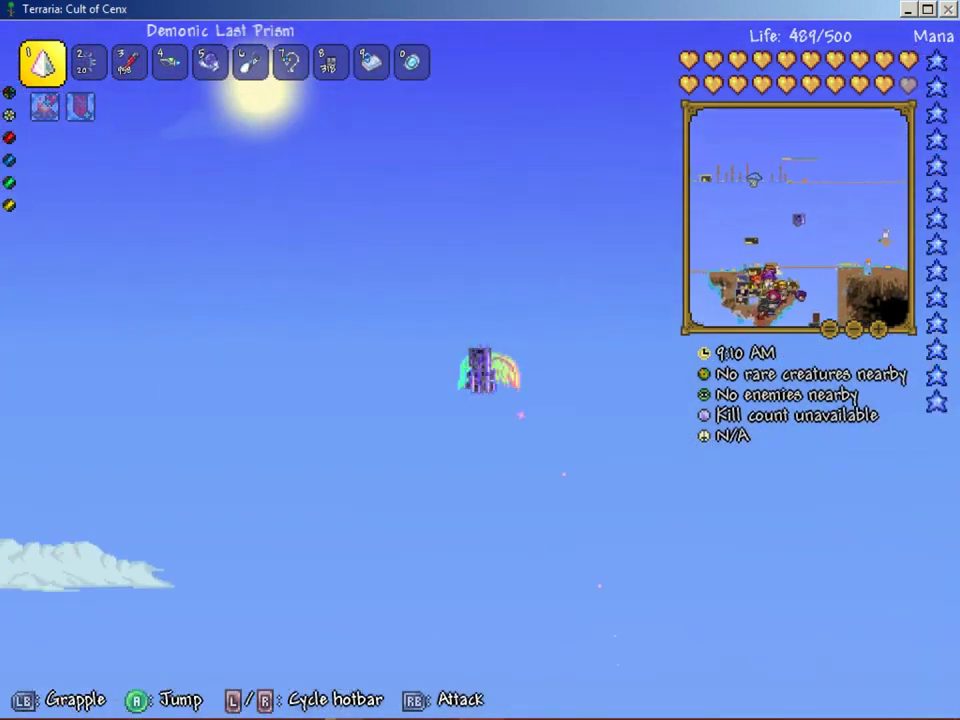
key("a")
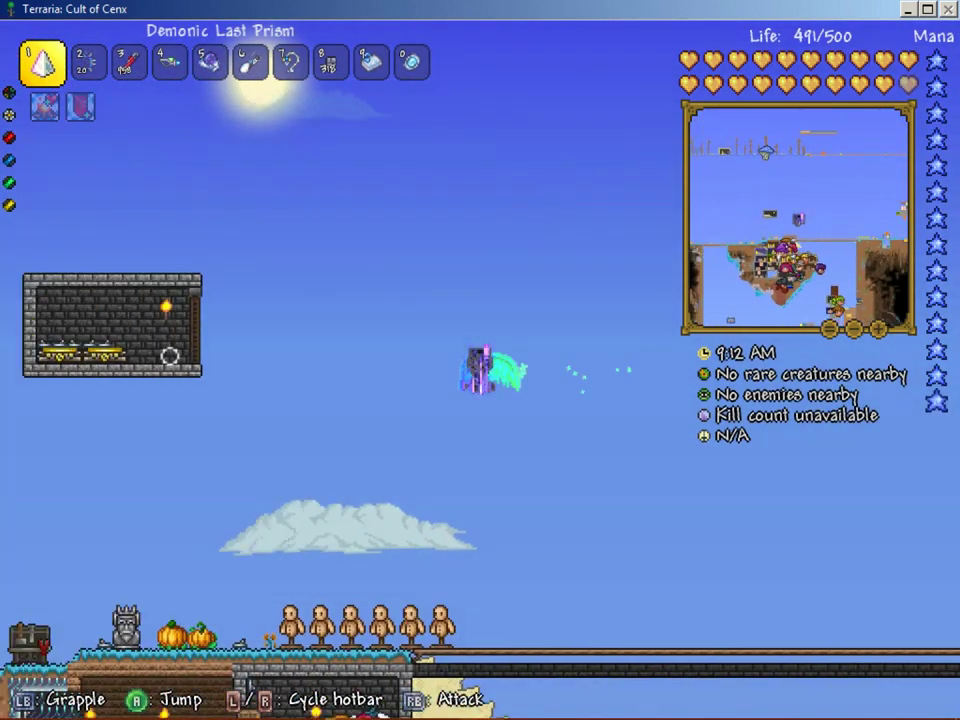
key("space")
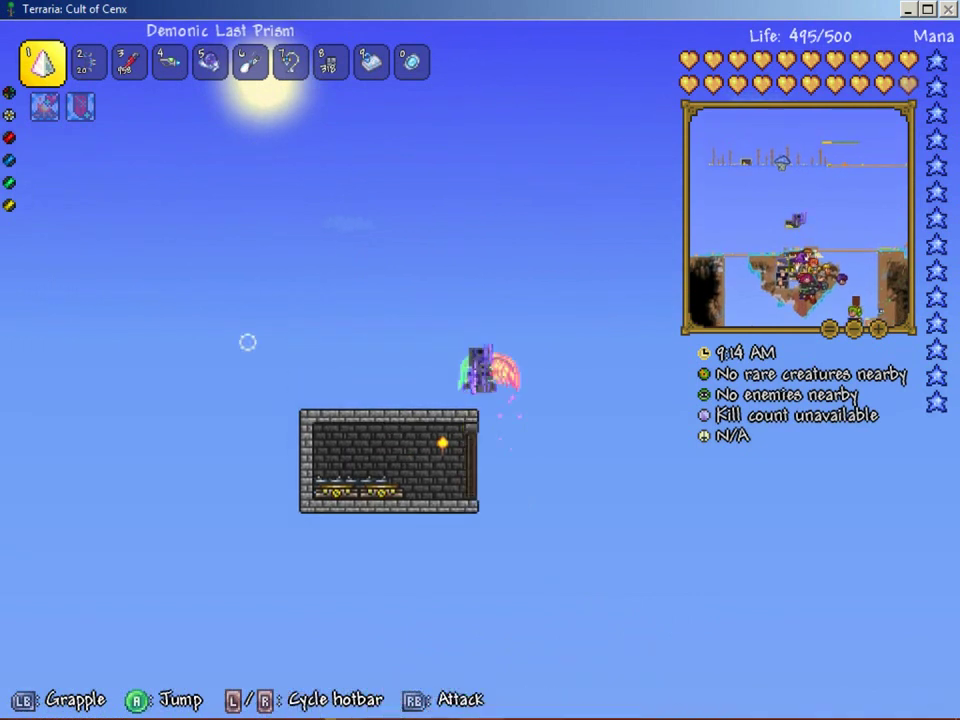
key("a")
key("a")
key("d")
key("space")
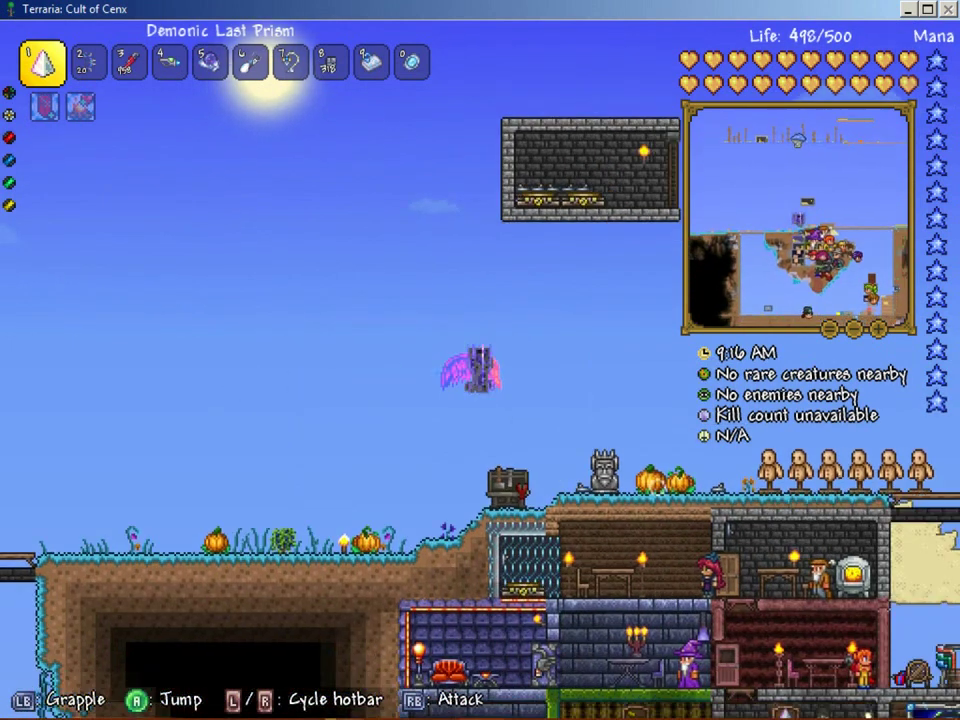
View the full-screen world map zoomed out to its whole extent and close it
key("m")
scroll(513, 367, "down", 6)
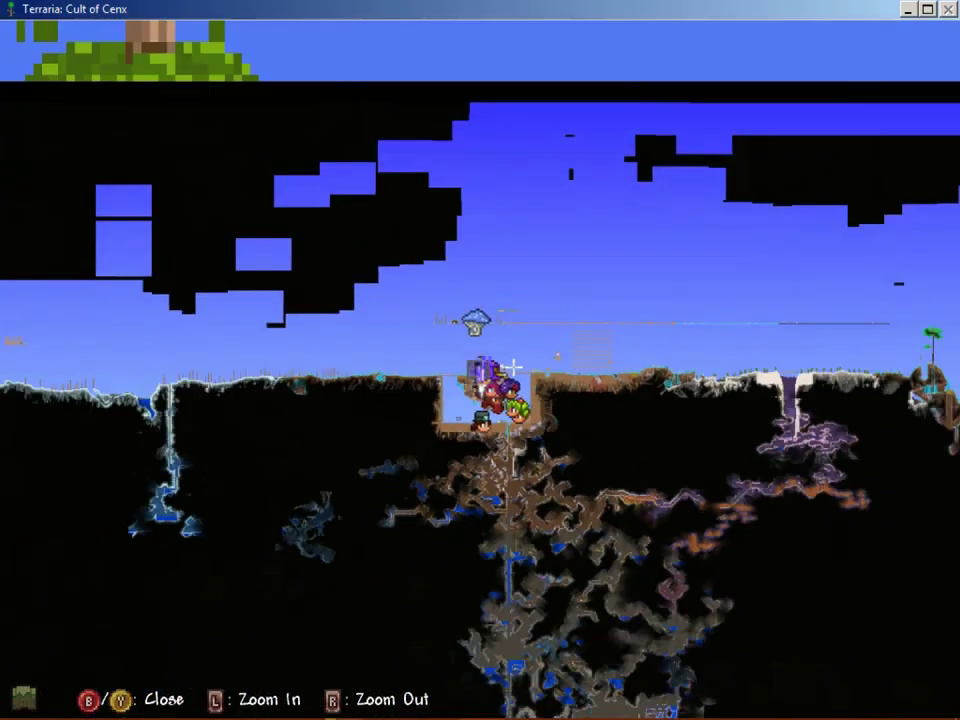
scroll(513, 367, "down", 3)
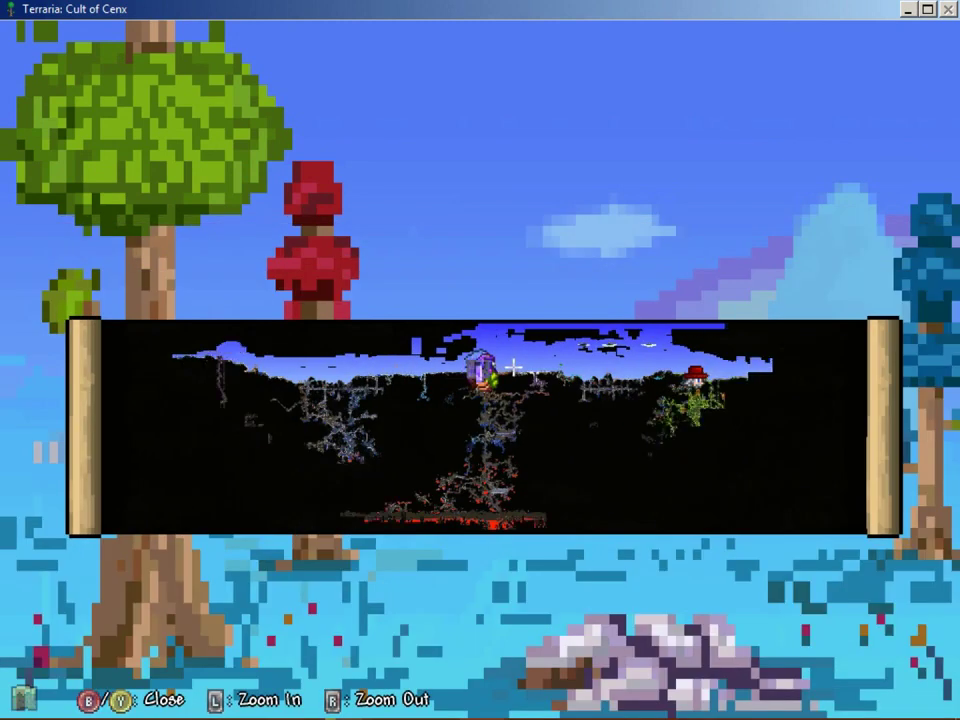
key("m")
Test flying and the grappling hook above the base, and land on the grass beyond the bridge
key("space")
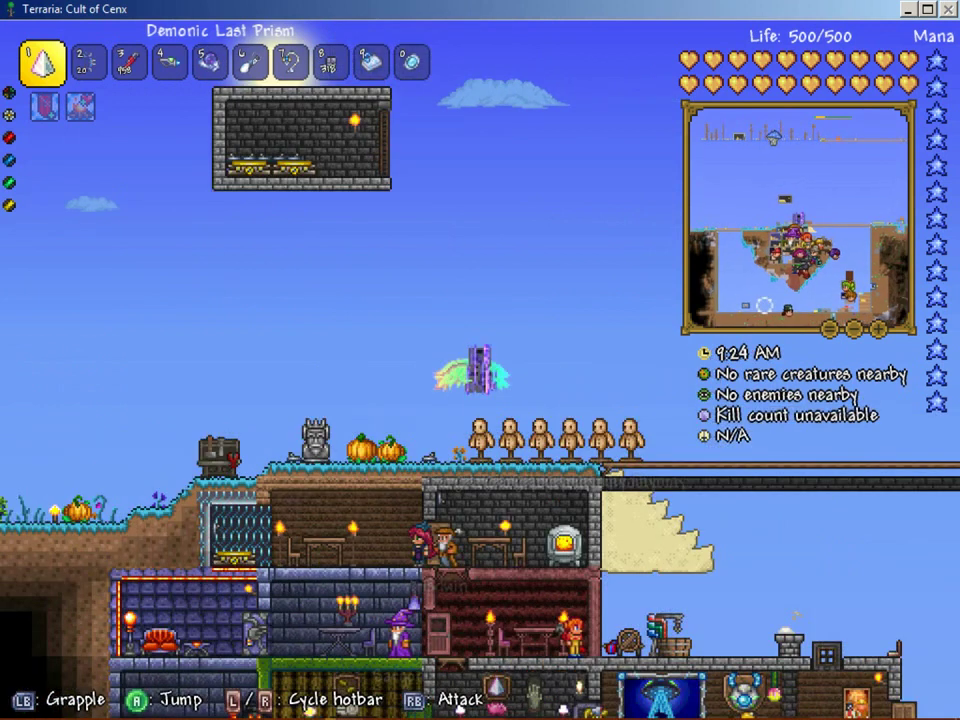
key("space")
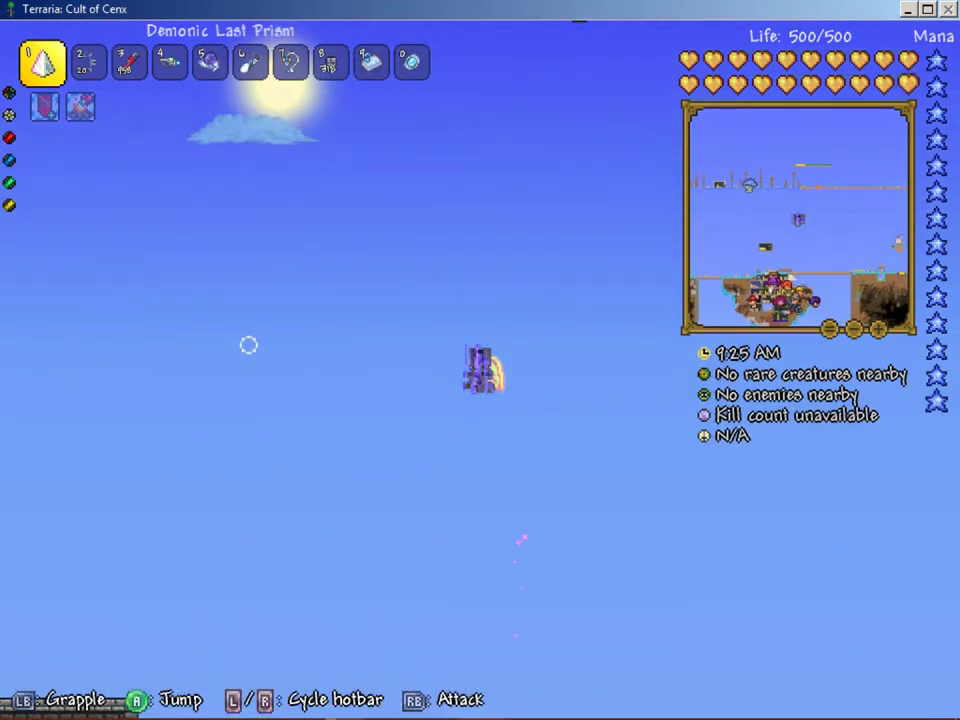
key("e")
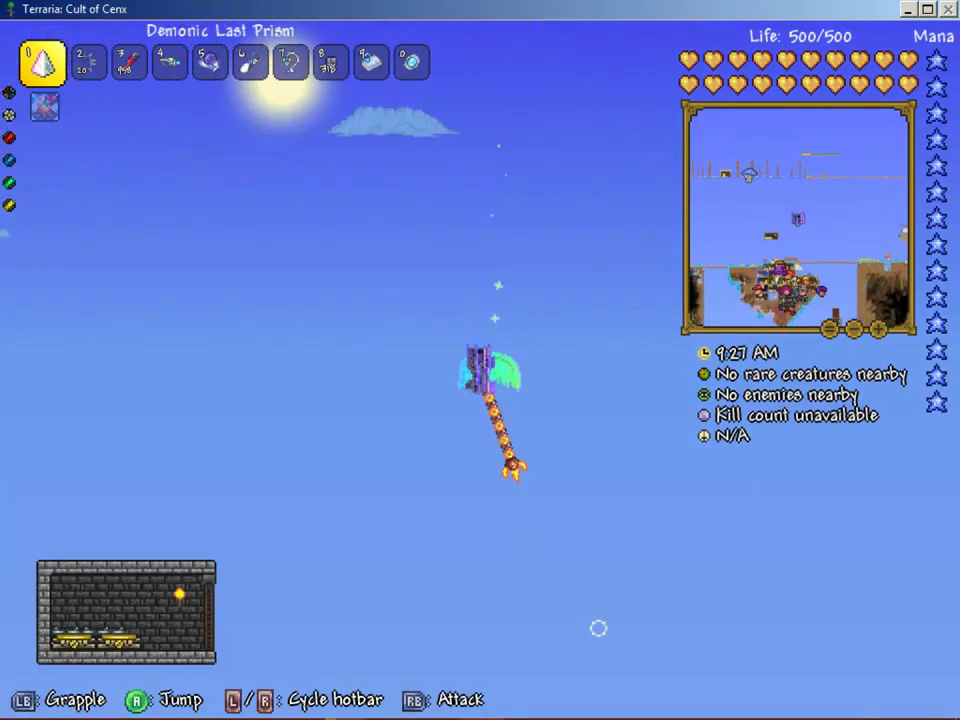
key("space")
key("d")
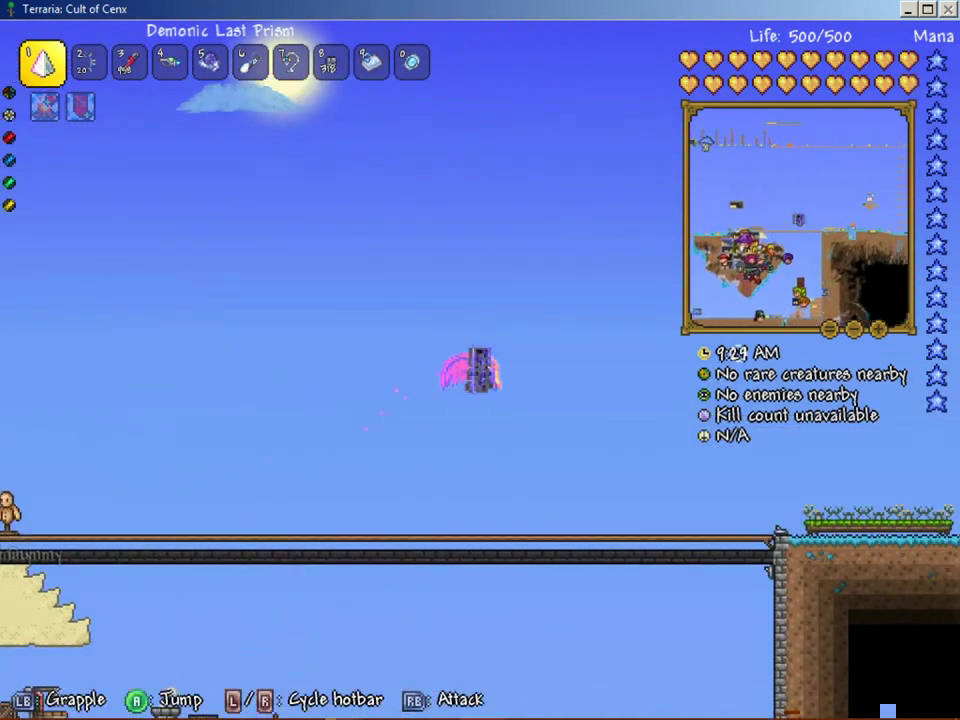
key("d")
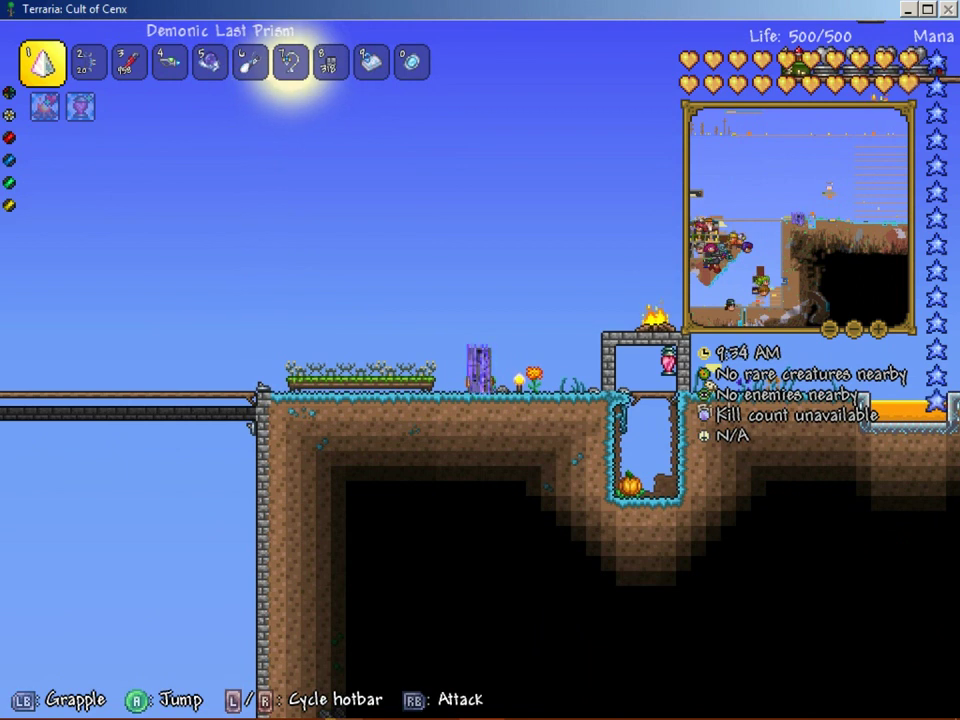
Open the inventory and test moving the selection through the item and equipment slots
key("Escape")
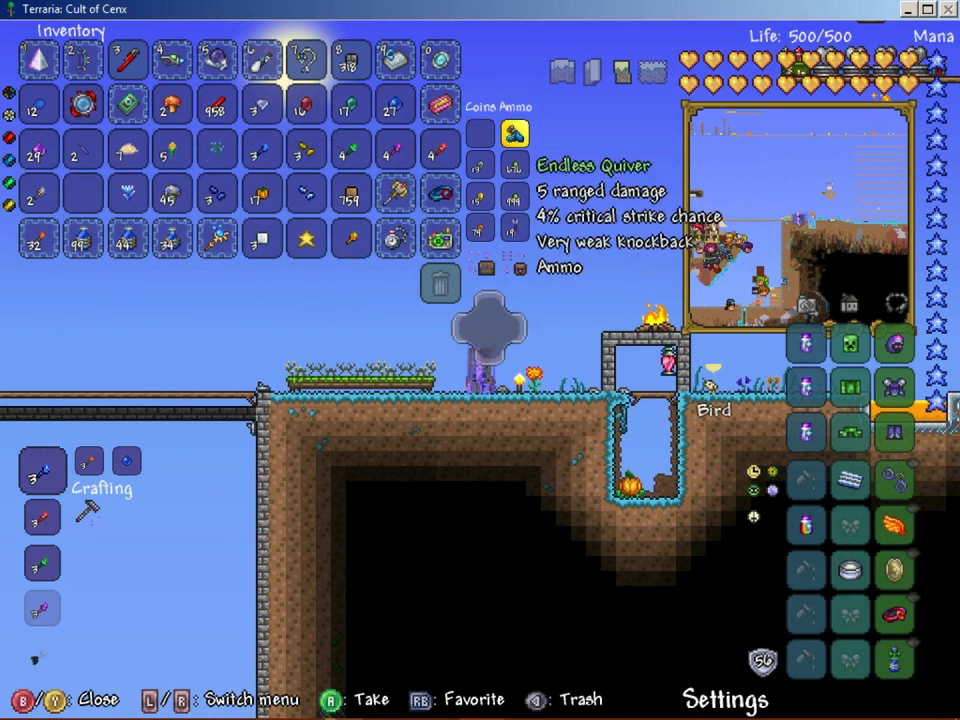
left_click(895, 344)
key("Down")
key("Down")
key("Down")
key("Down")
key("Down")
key("Down")
key("Down")
key("Down")
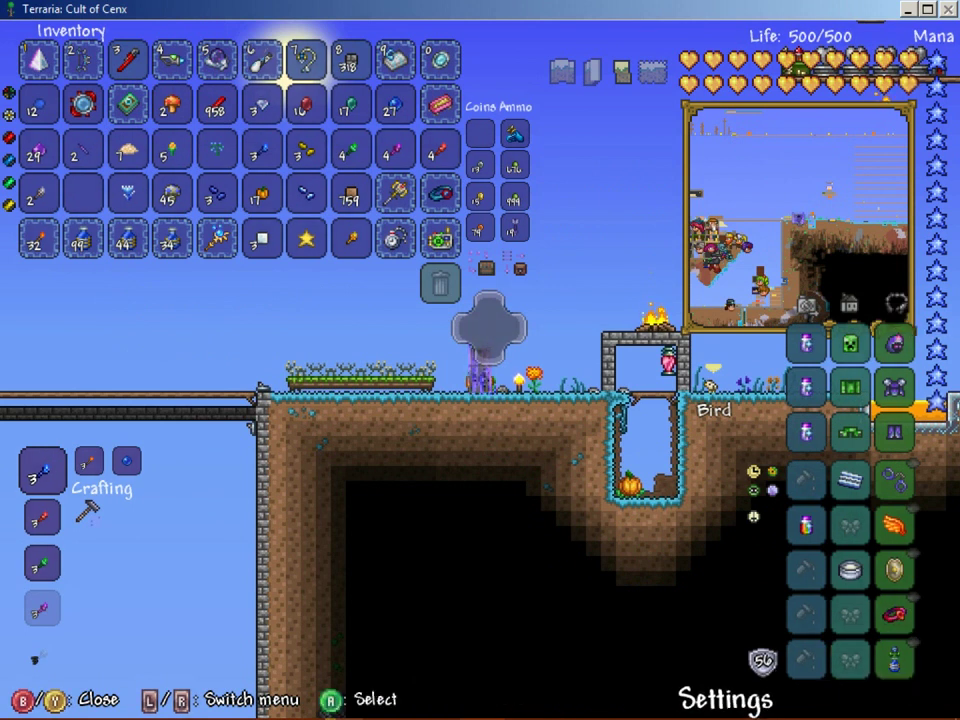
Open the game's Controls settings and review the gamepad keybindings for gameplay, map, hotbar and gamepad settings
left_click(763, 660)
key("Down")
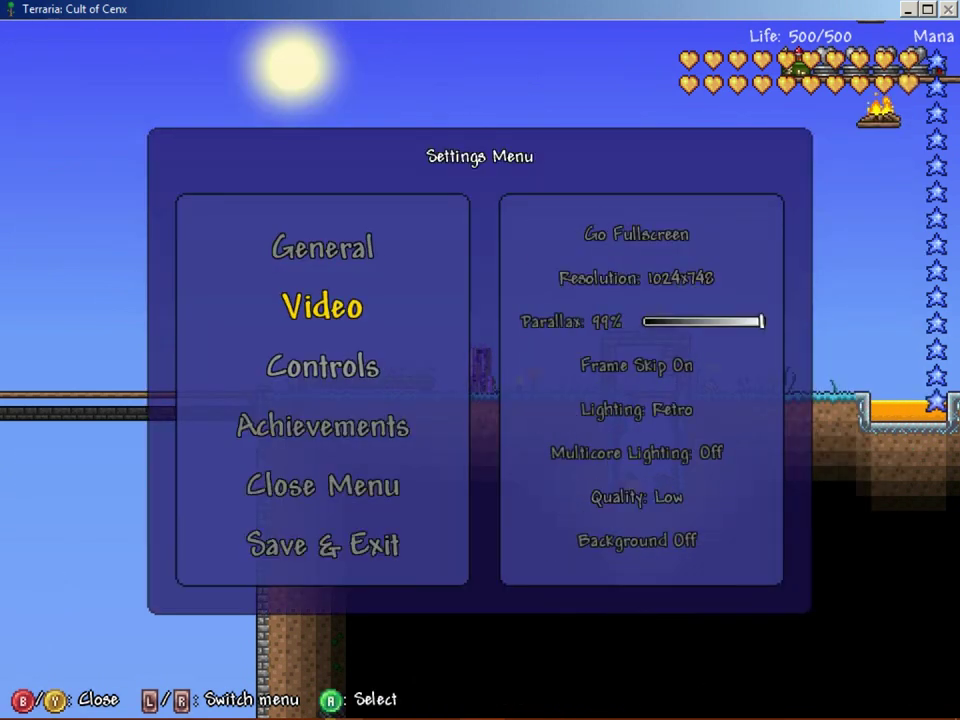
left_click(322, 366)
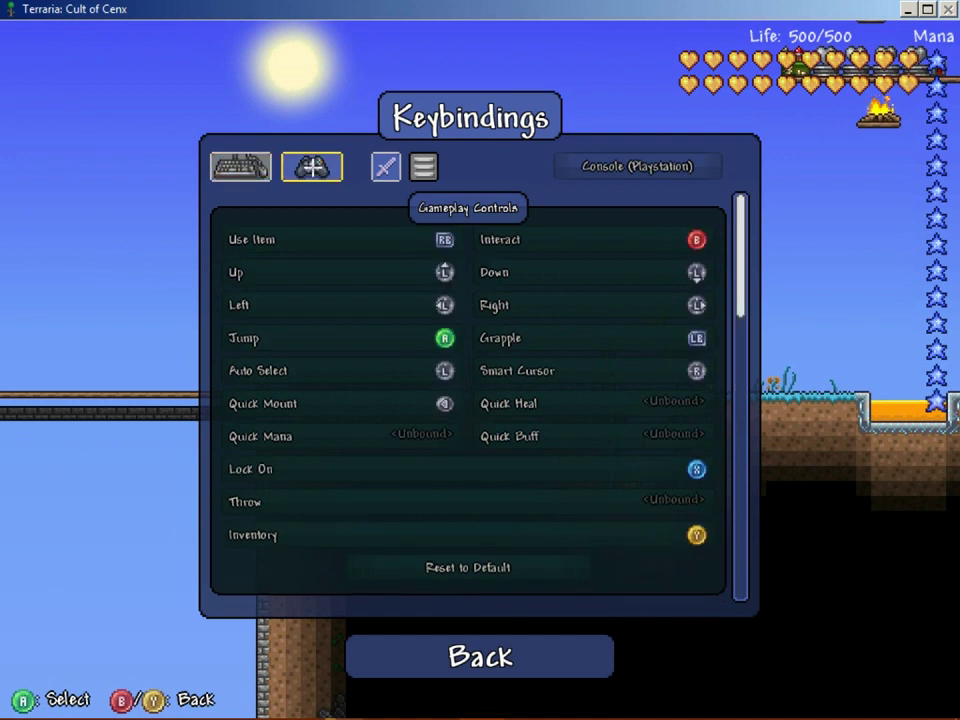
scroll(339, 334, "down", 10)
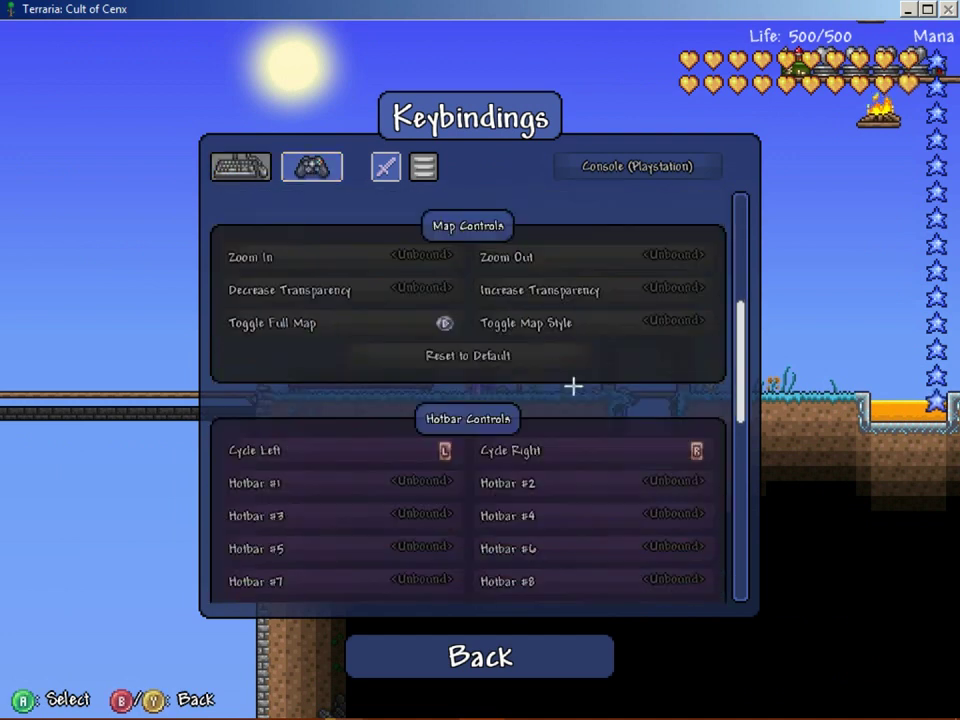
scroll(342, 297, "down", 5)
scroll(399, 313, "up", 15)
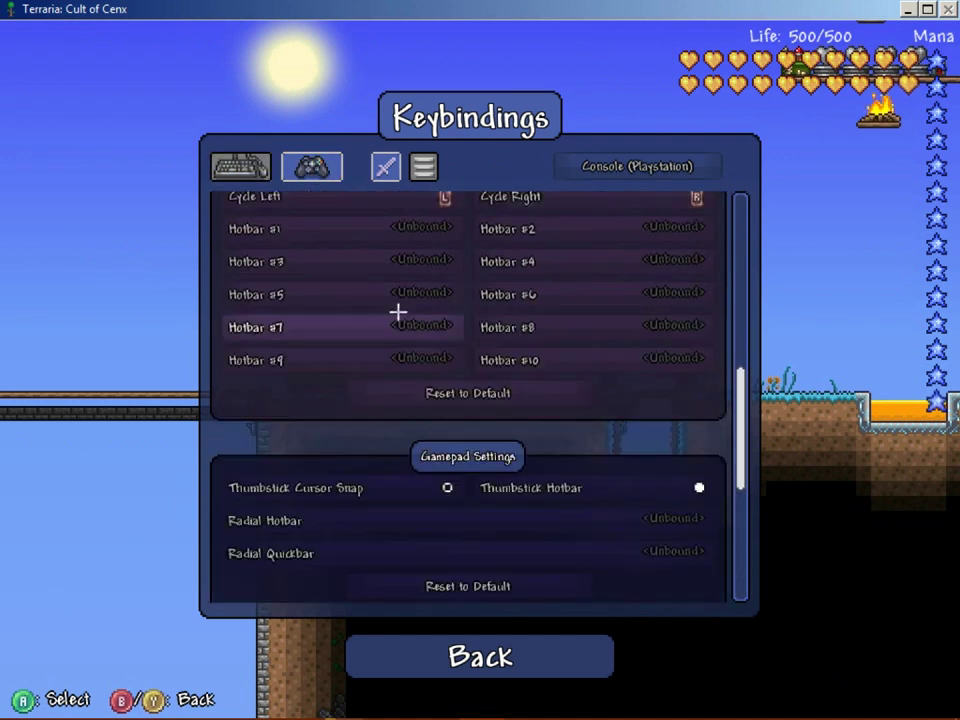
scroll(341, 335, "up", 4)
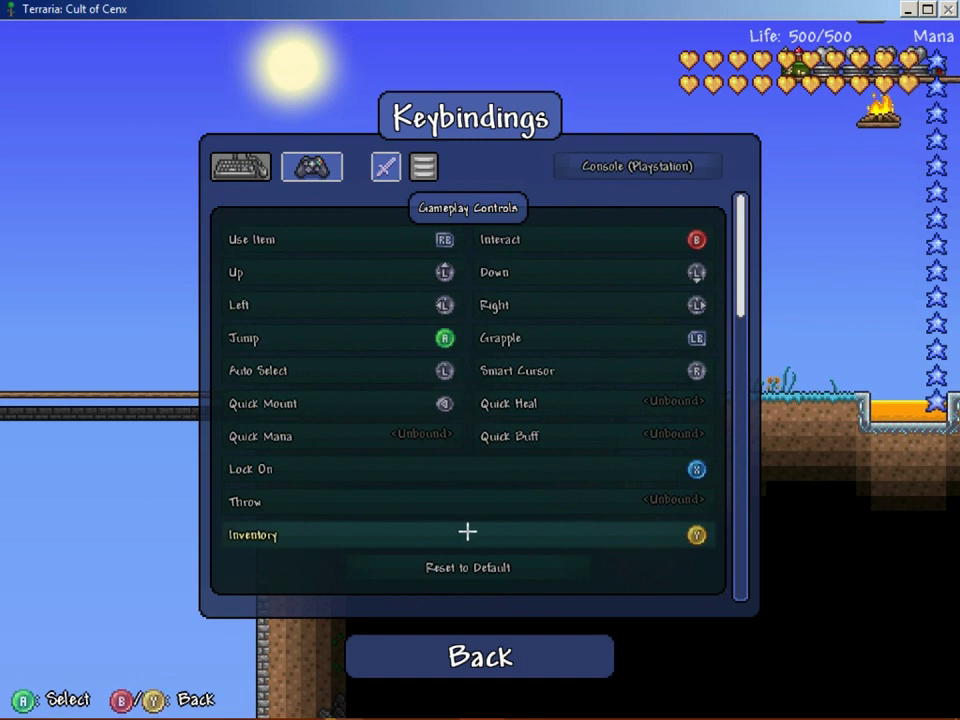
Bind the gamepad's Inventory control to the X button and return to the game
key("x")
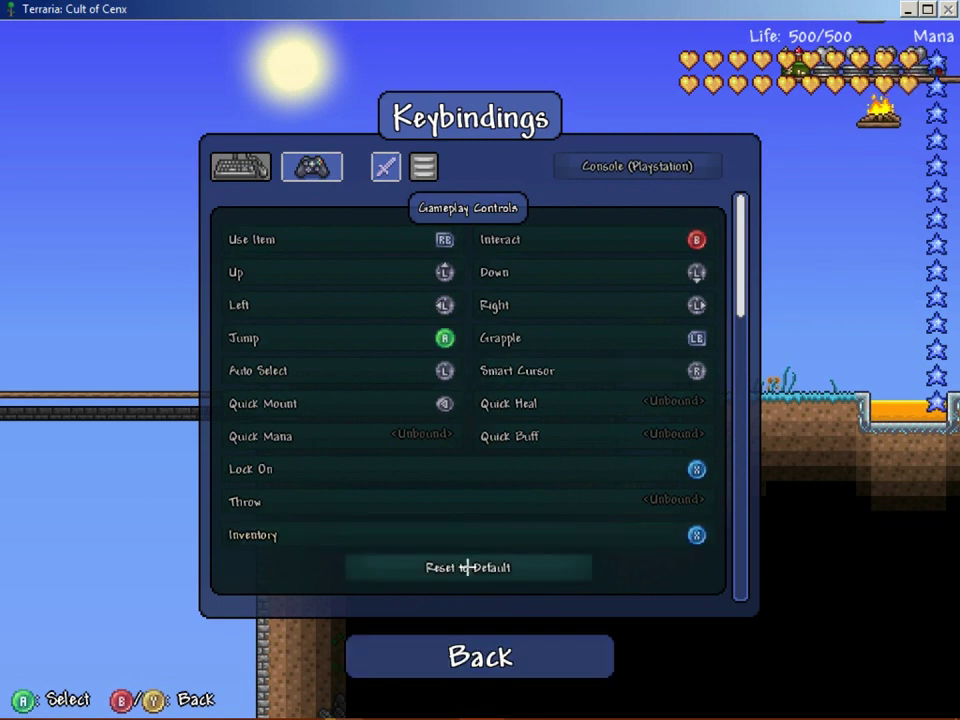
key("Escape")
key("Escape")
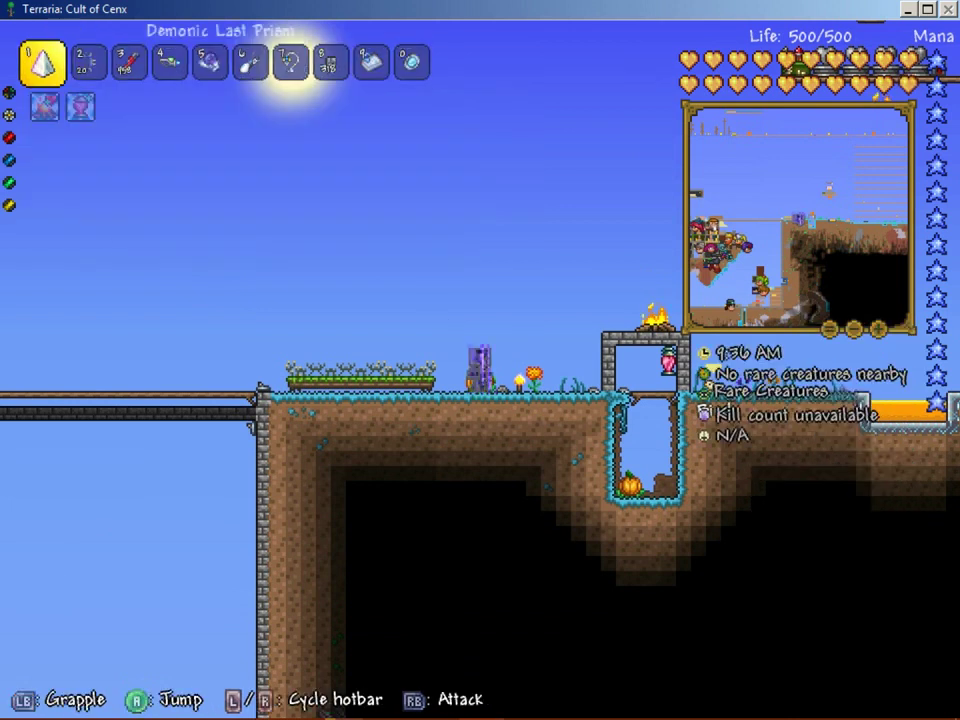
Fly the character east to the stacked wooden platforms and continue beyond them
key("d")
key("space")
key("space")
key("a")
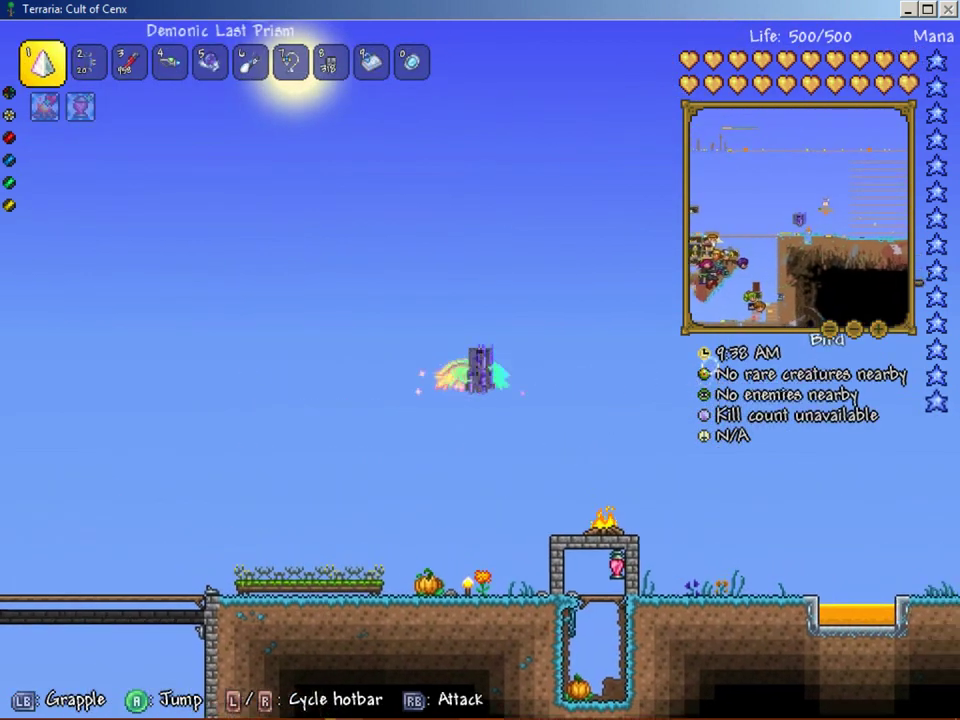
key("d")
key("space")
key("d")
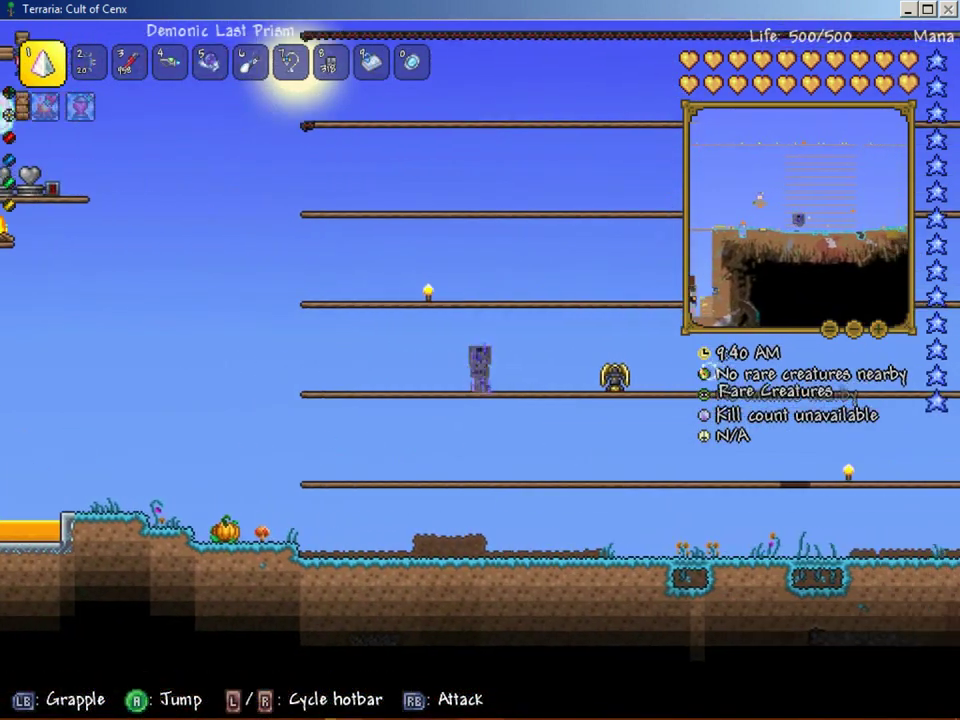
key("space")
key("d")
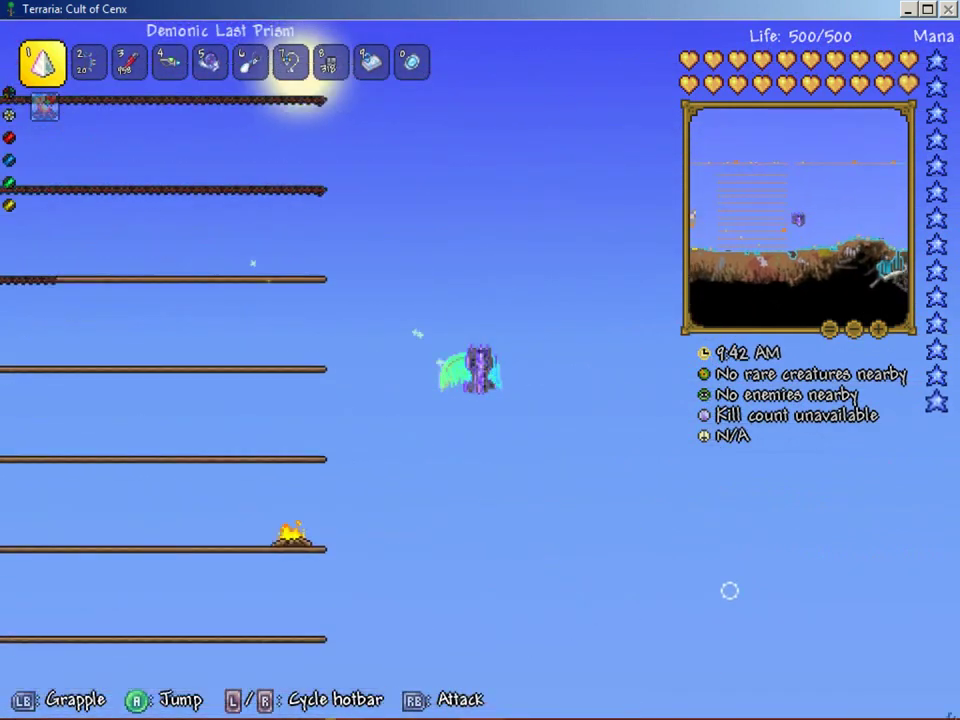
Move the character east over the grassy hills into the cactus desert
key("d")
key("space")
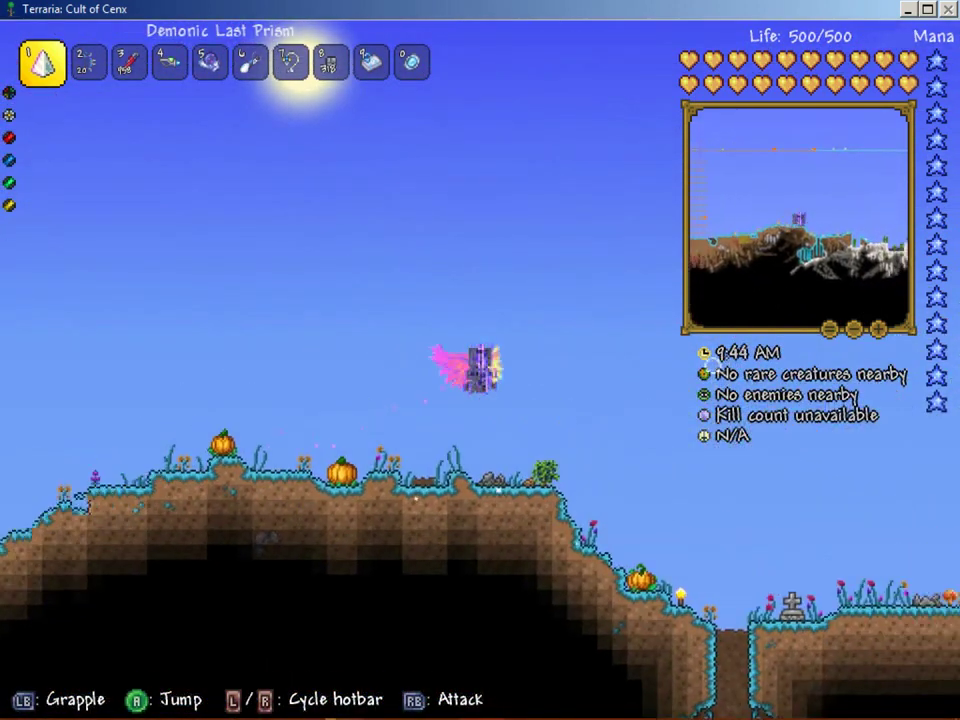
key("d")
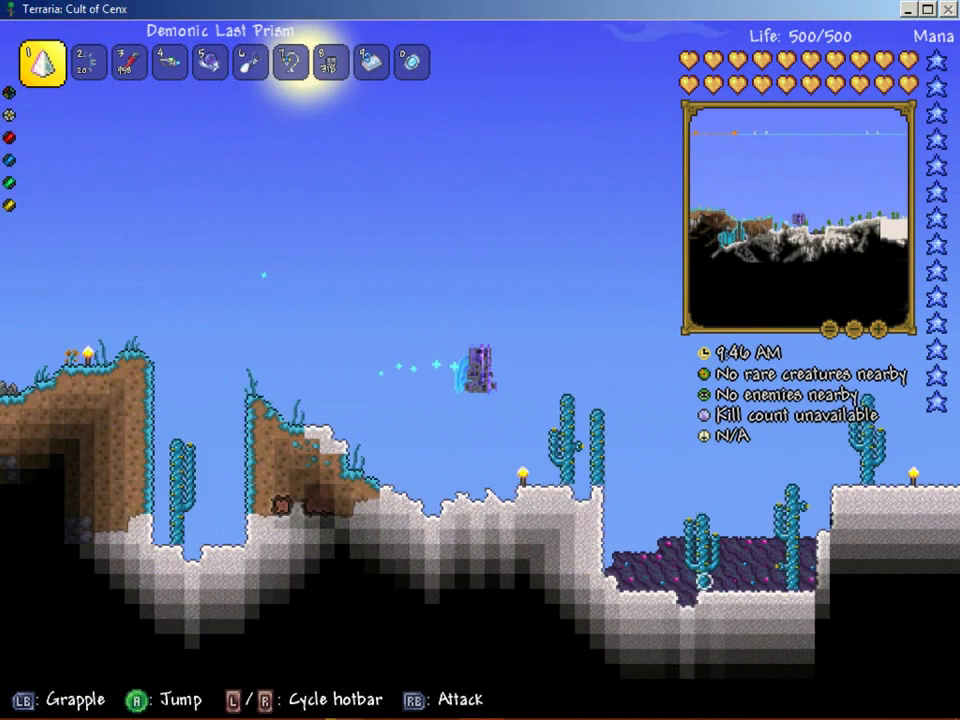
key("d")
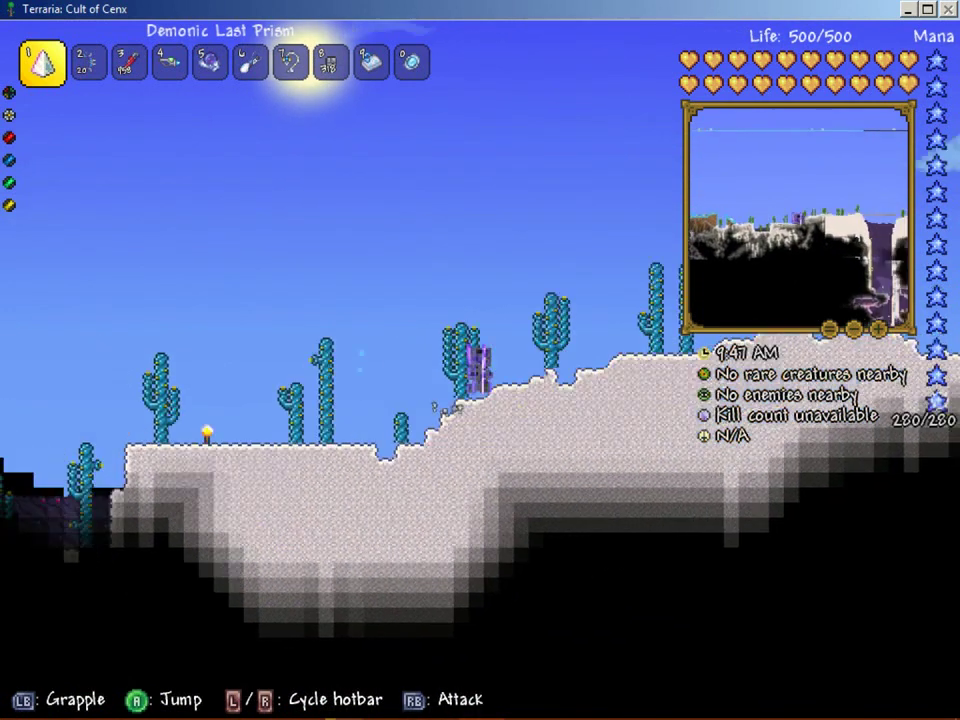
Fight the desert enemies with the Demonic Last Prism while dodging on the ground and in the air
key("d")
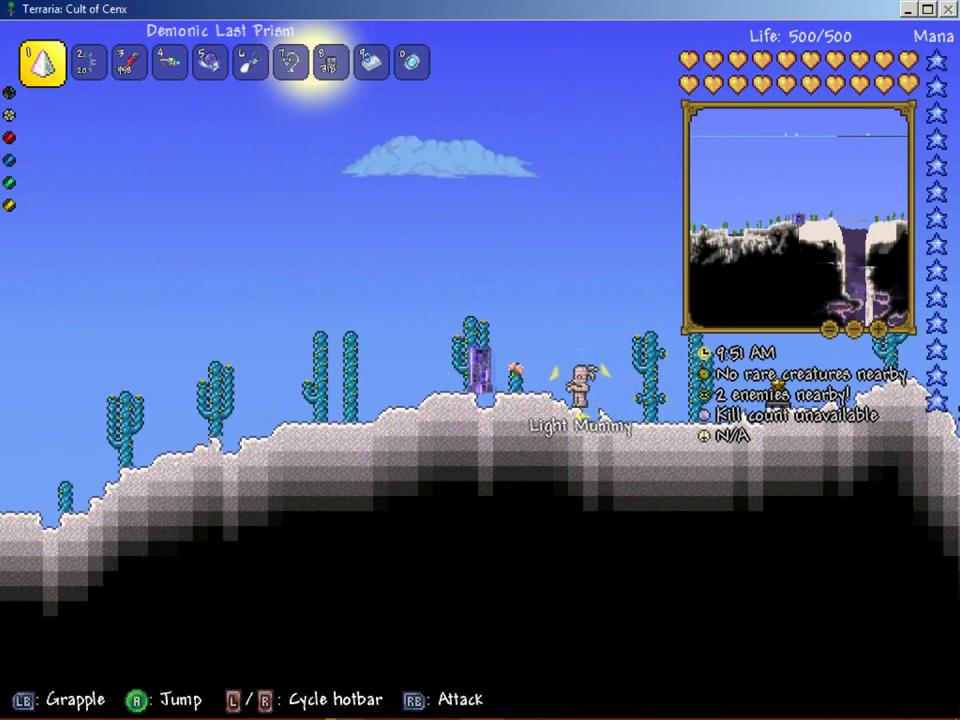
key("a")
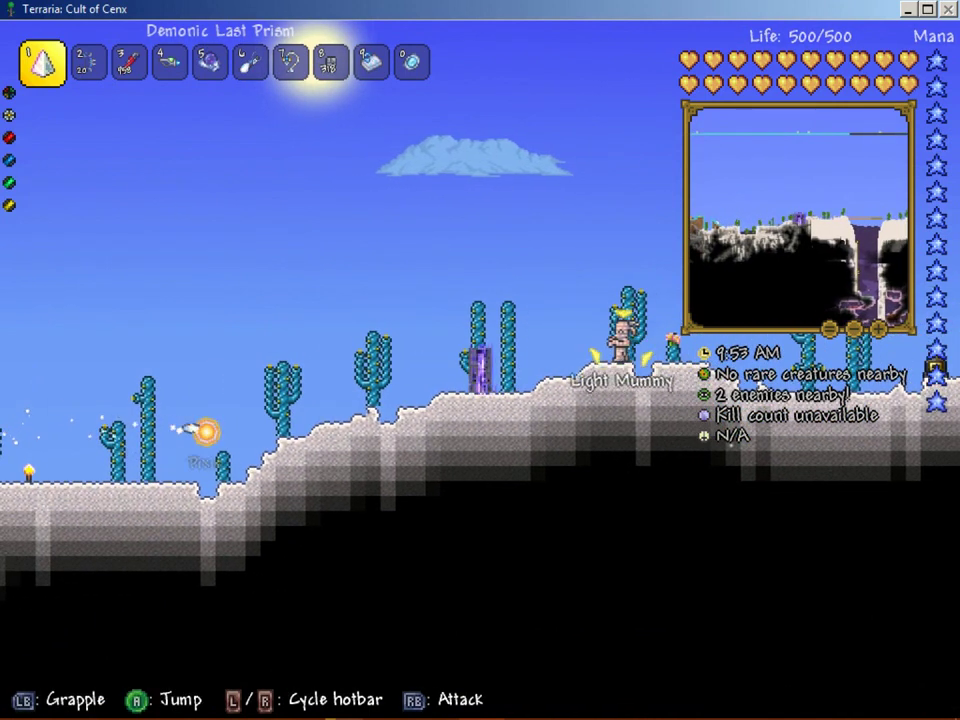
key("space")
key("d")
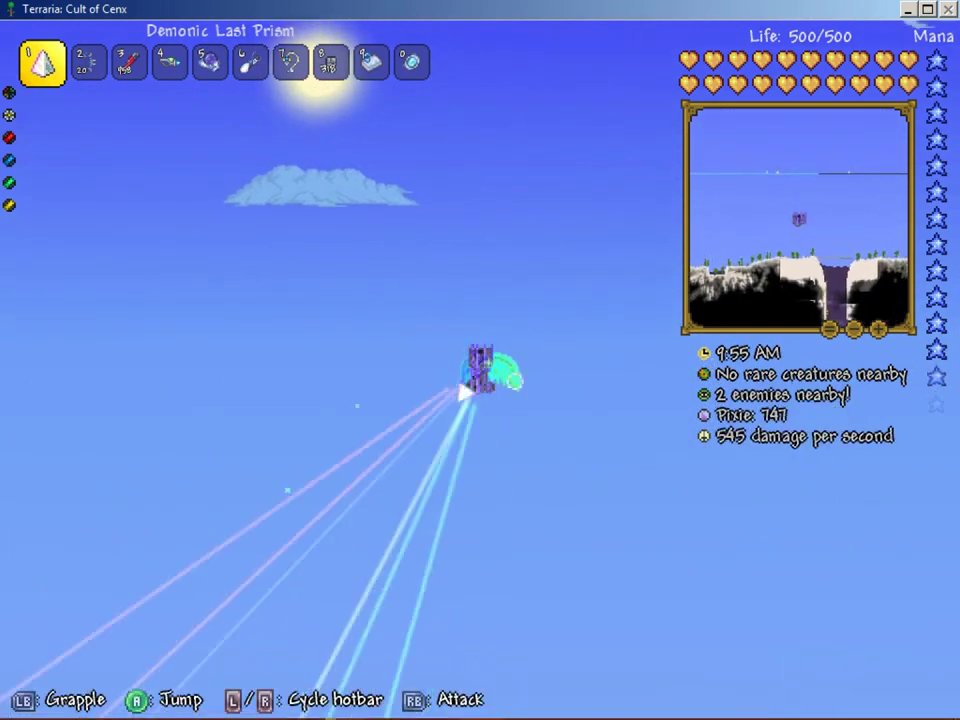
key("a")
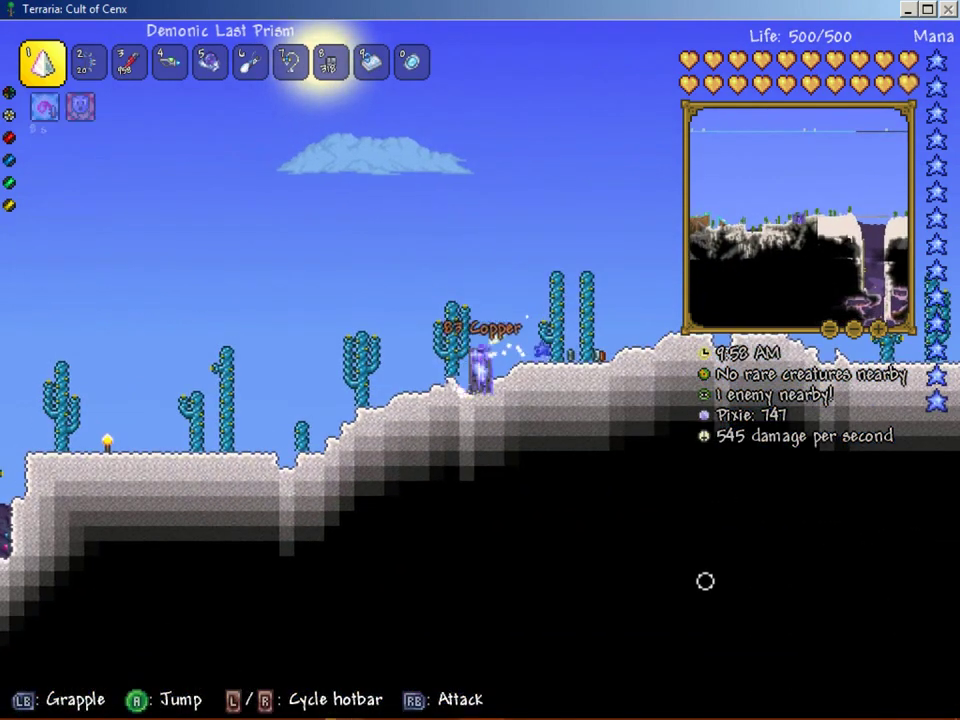
Move a short way across the desert and use the Magic Mirror to return to the base
key("d")
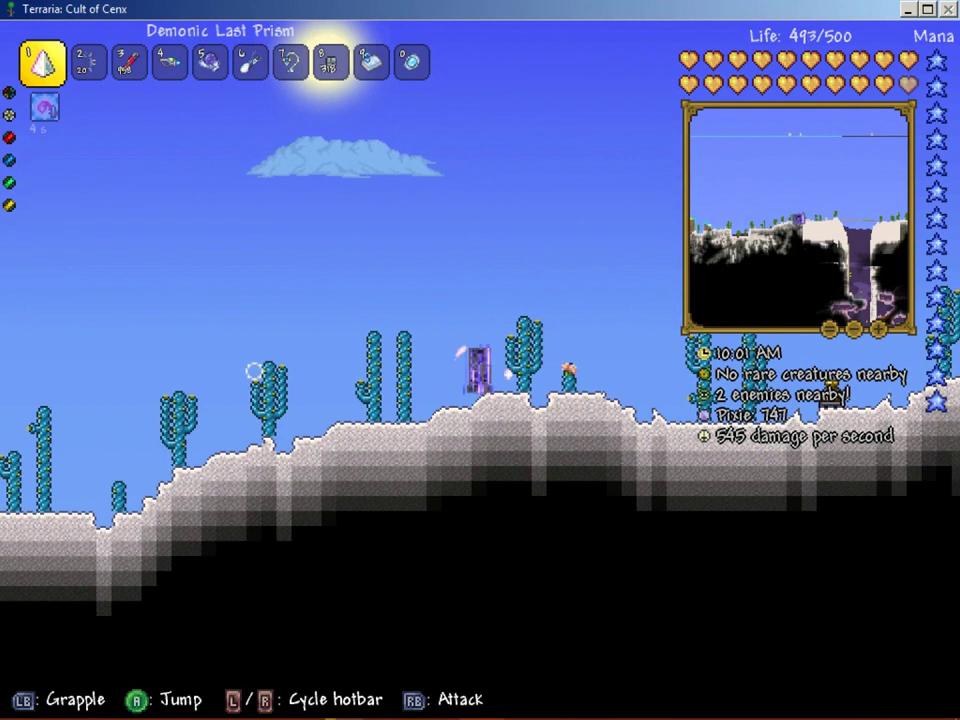
key("a")
key("0")
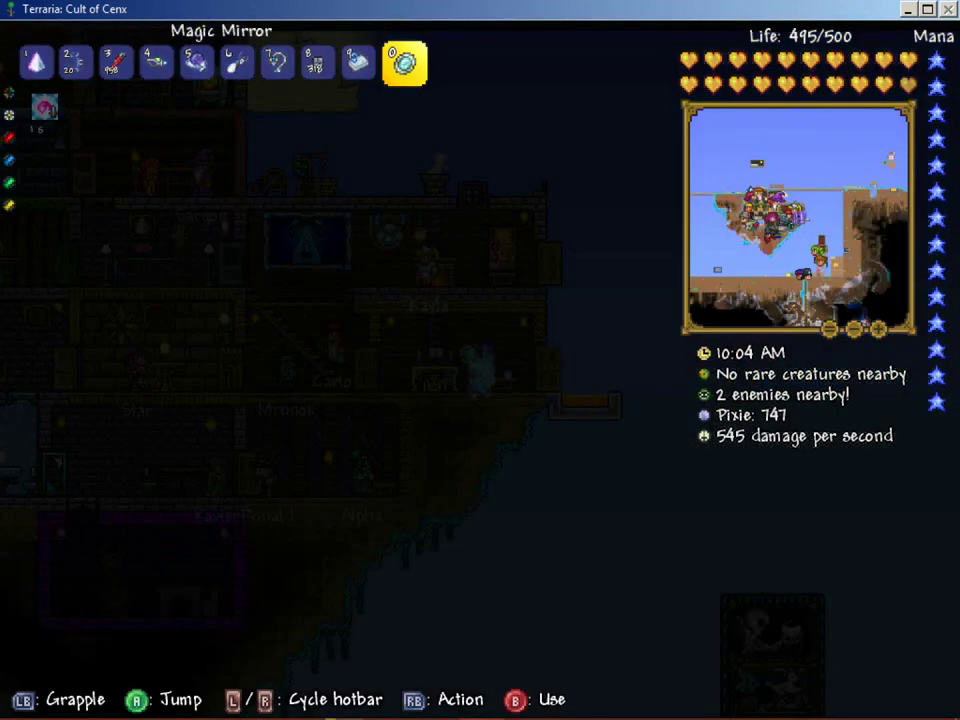
Fly and grapple the character from the base houses up past the target dummies to the giant mushroom sky platform
key("space")
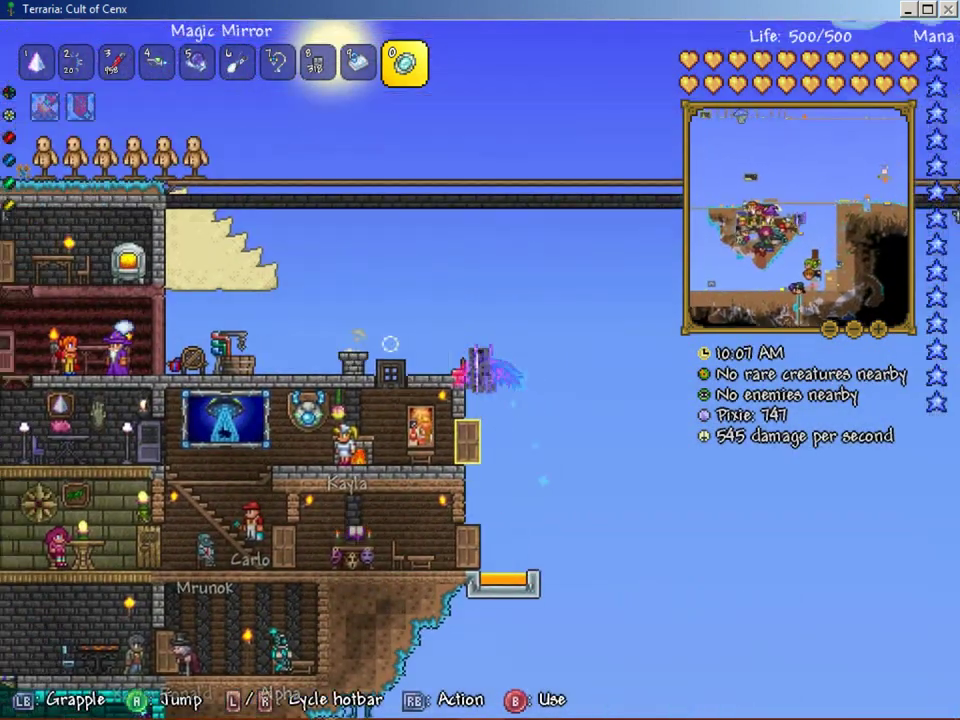
key("e")
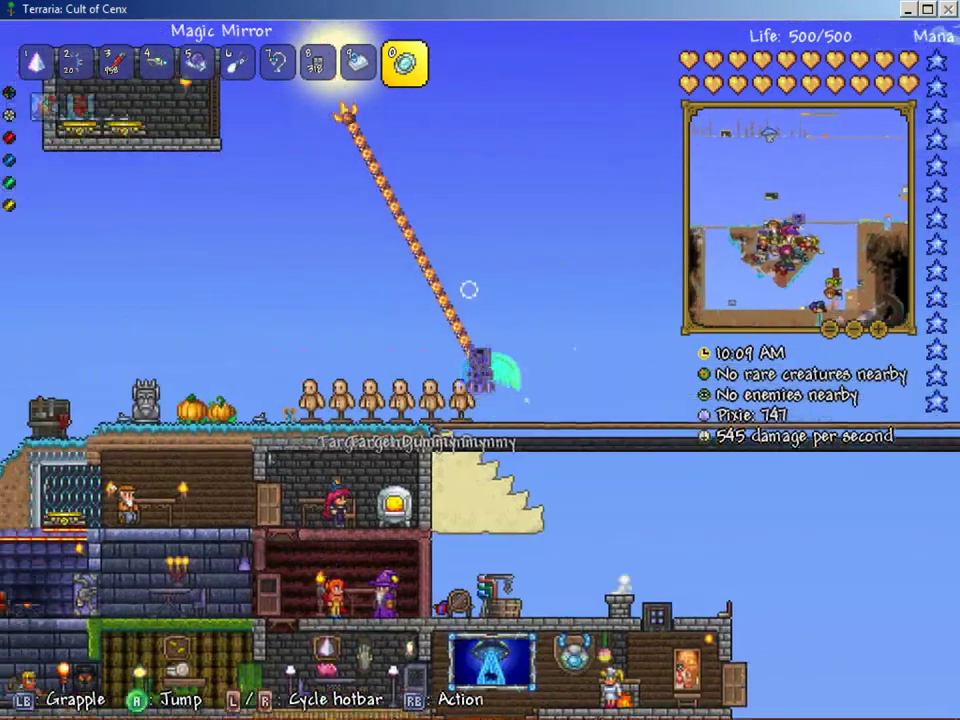
key("space")
key("e")
key("space")
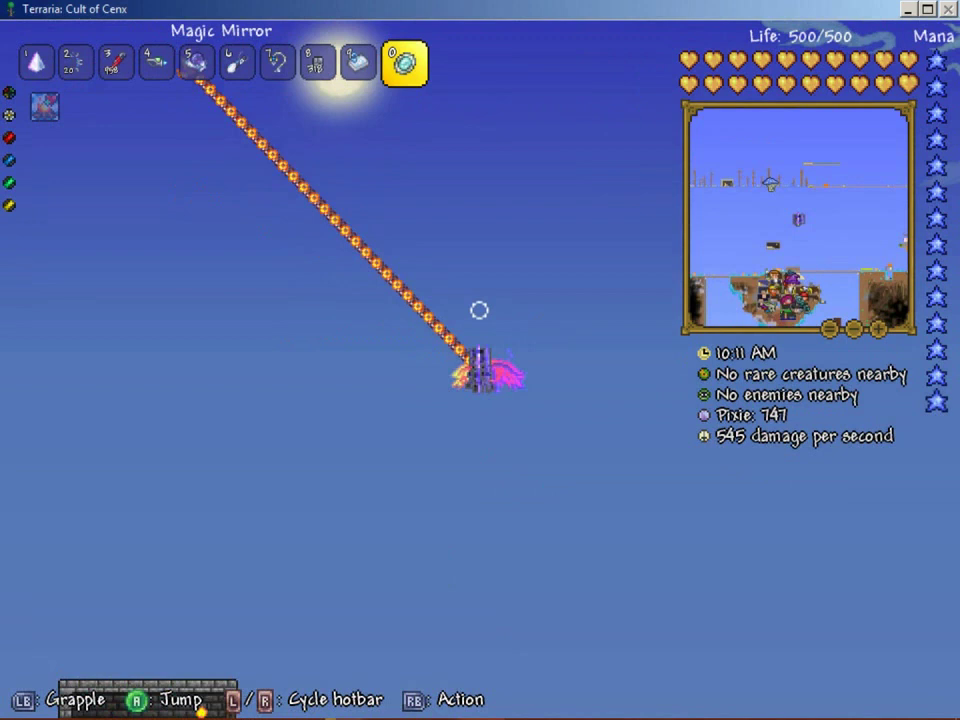
key("d")
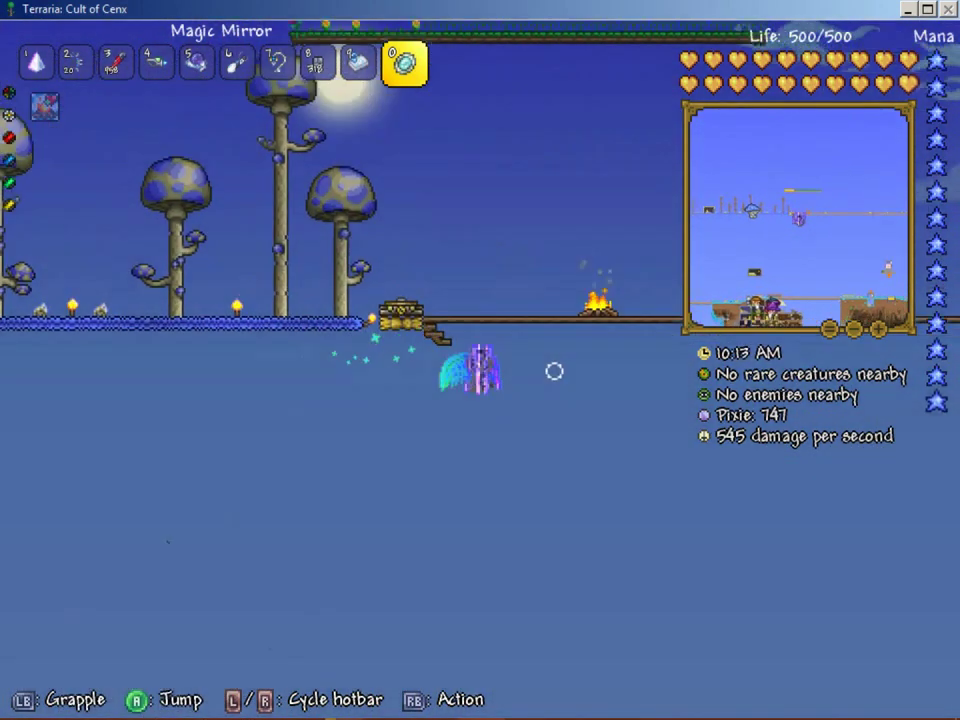
Fly above the giant mushrooms and drop back down beside the floating stone room over the base
key("space")
key("a")
key("e")
key("space")
key("d")
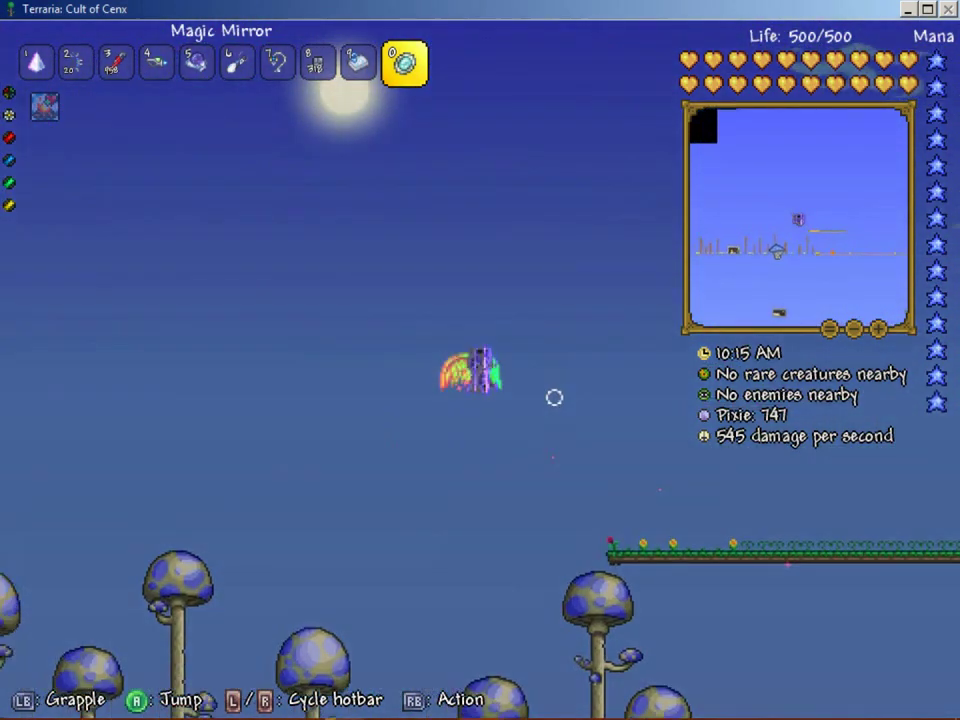
key("e")
key("s")
key("d")
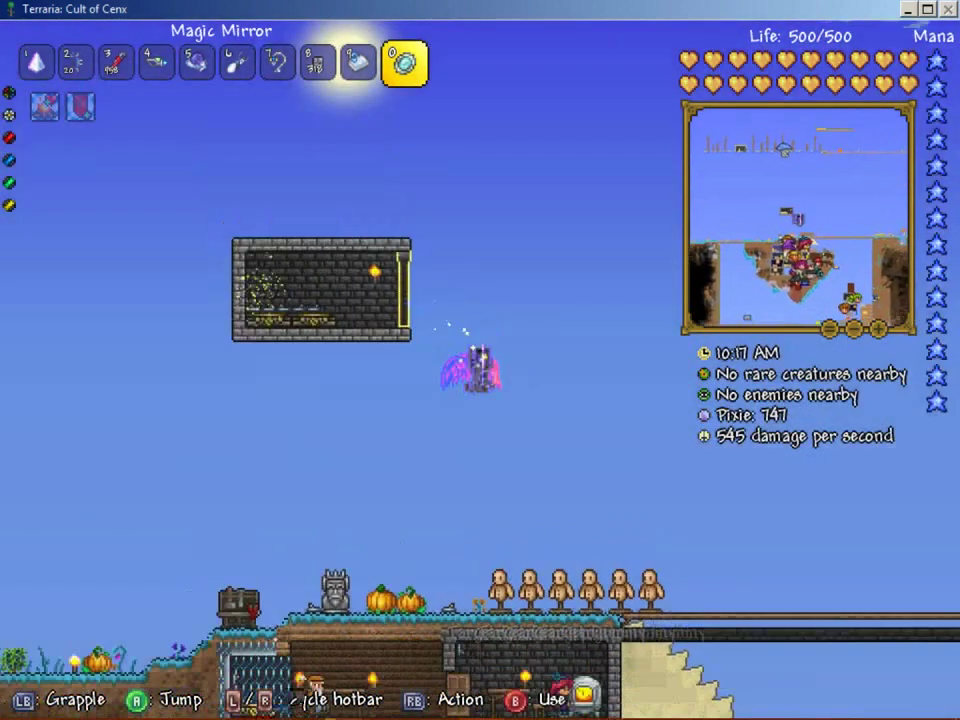
Fly west past the floating stone room, grapple, and return east to hover low over the base roof
key("space")
key("a")
key("space")
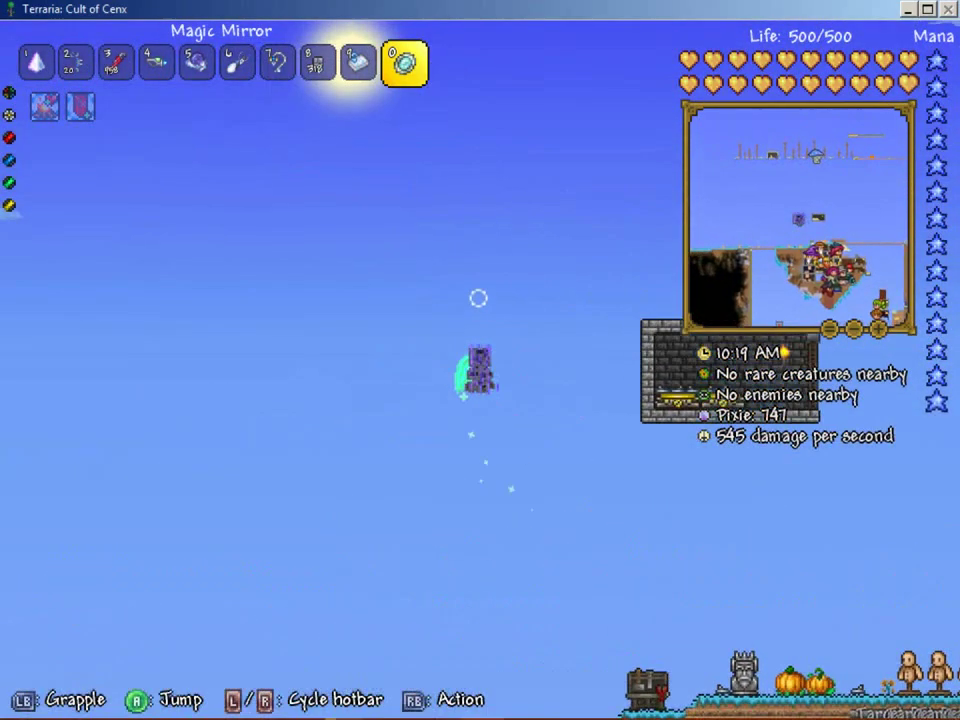
key("e")
key("d")
key("space")
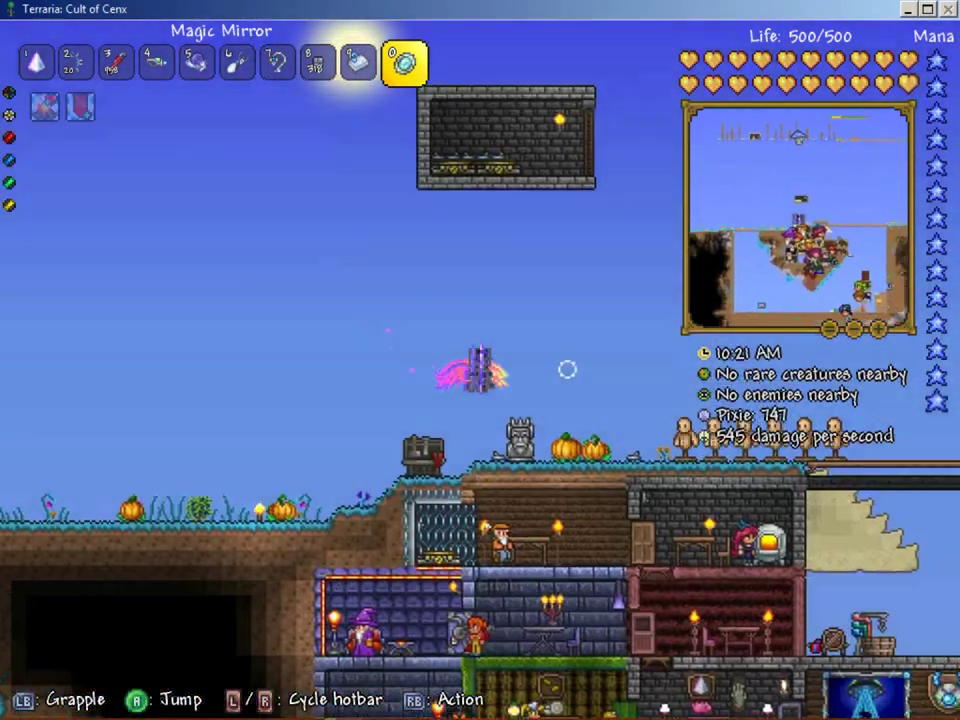
Grapple and fly up past the campfire on the sky platform into the open sky above it
key("e")
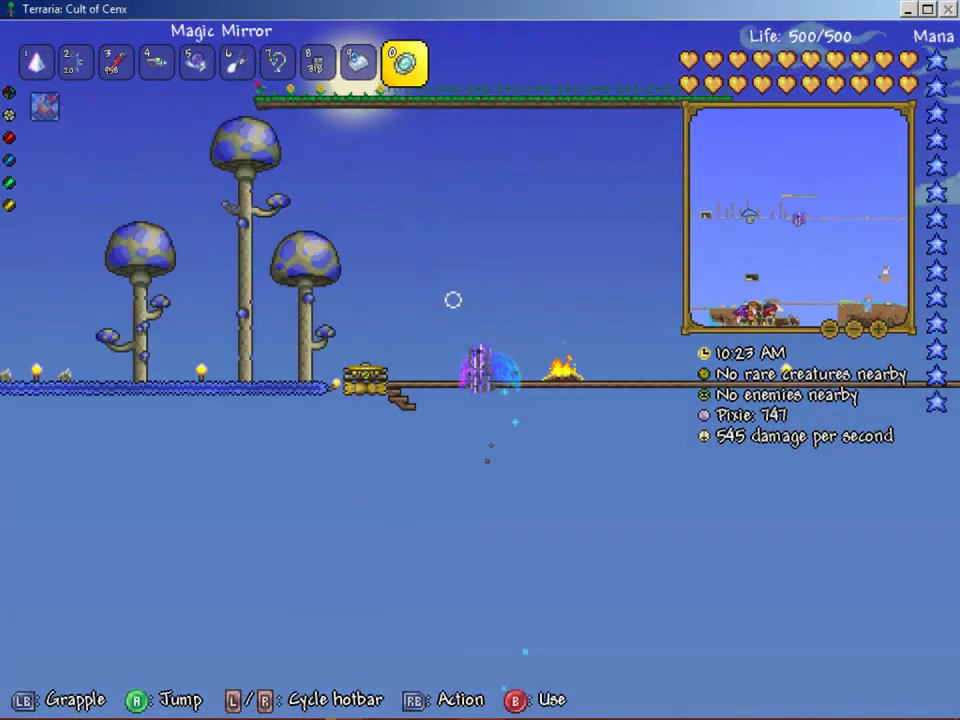
key("space")
key("d")
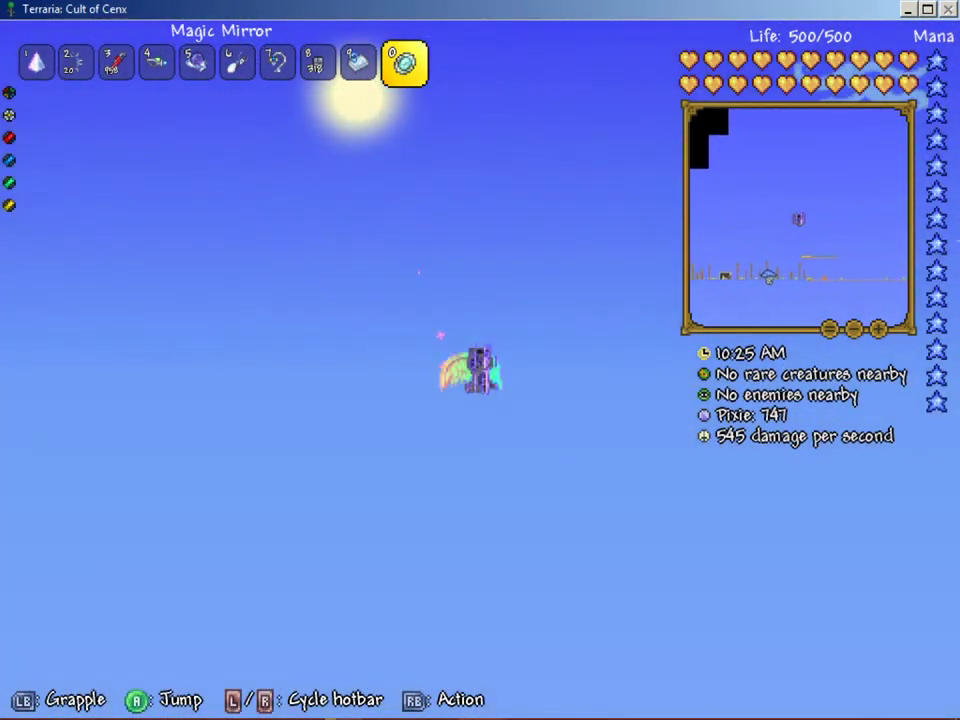